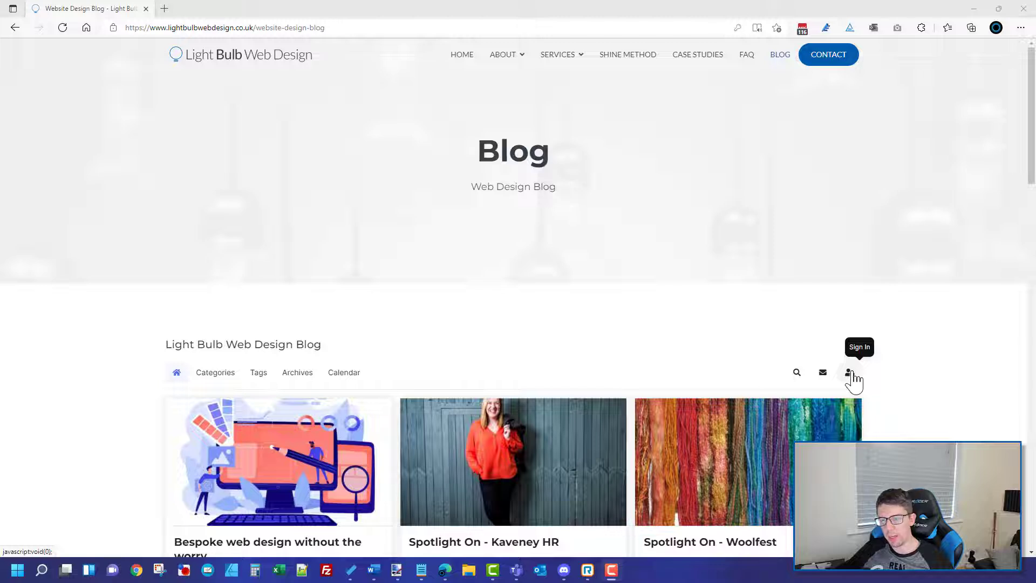
Sign in to the blog account with the prefilled username and password.
left_click(850, 372)
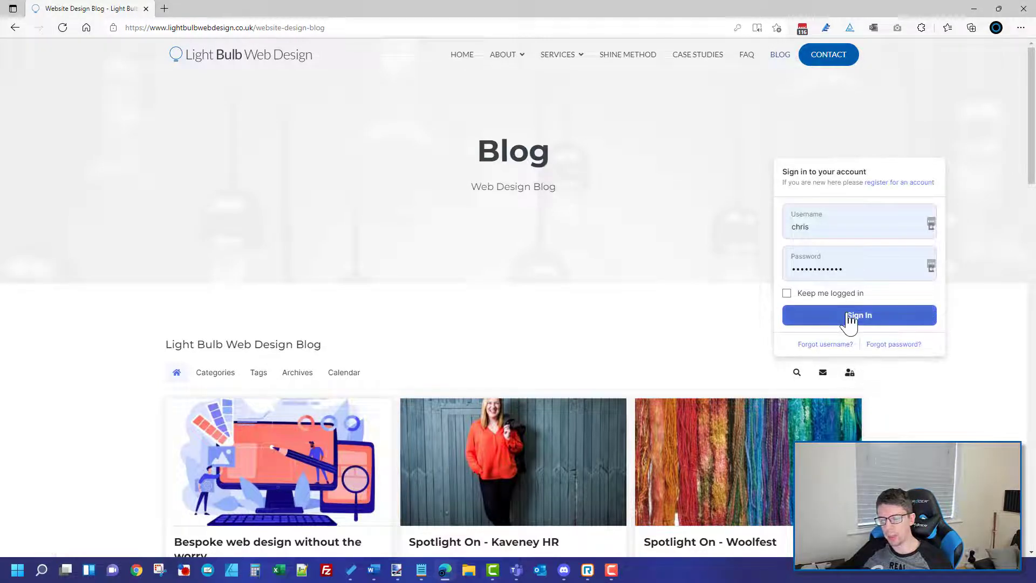
left_click(832, 212)
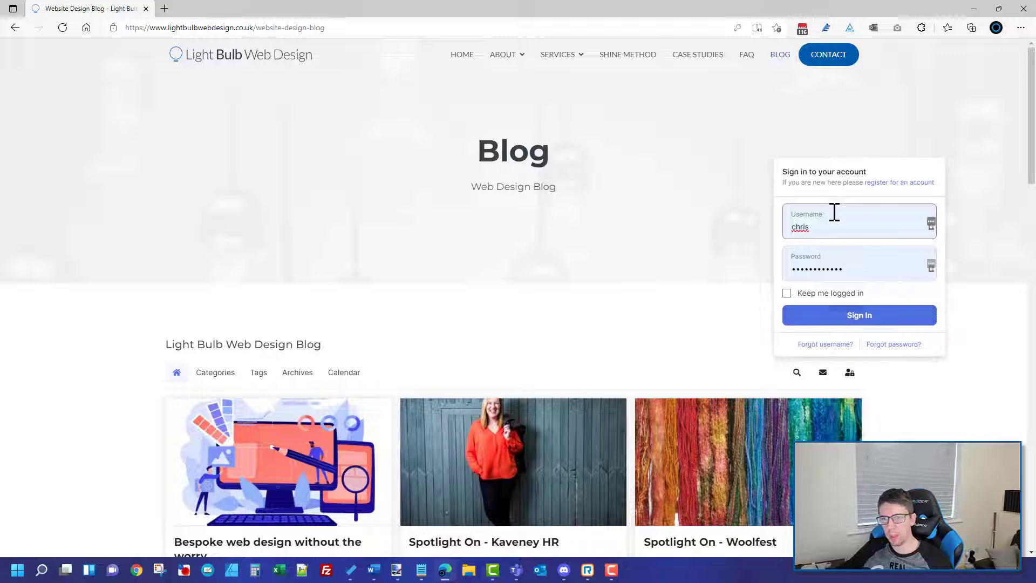
left_click(859, 318)
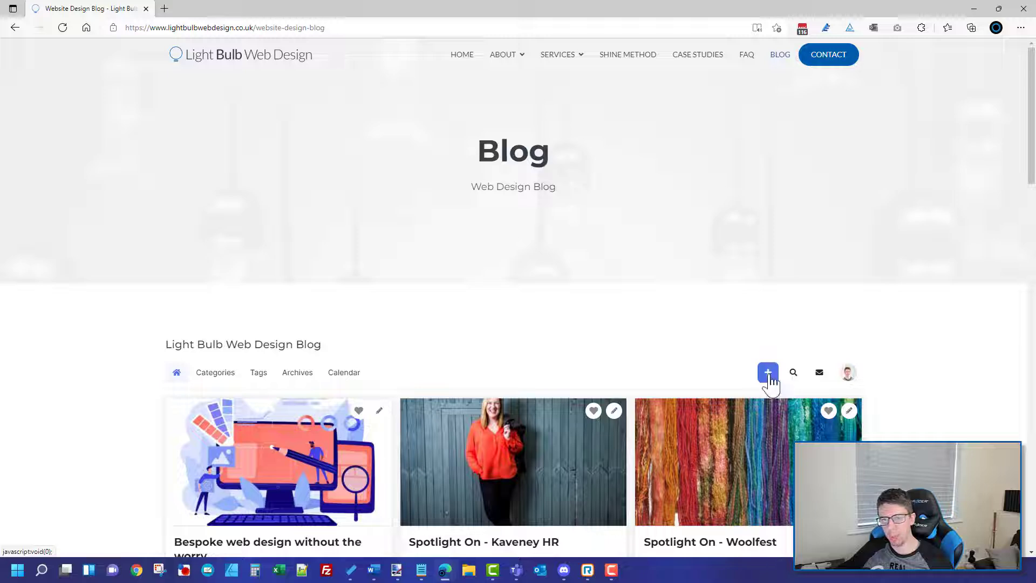
Create a new blog post from the Blank Post template.
left_click(769, 374)
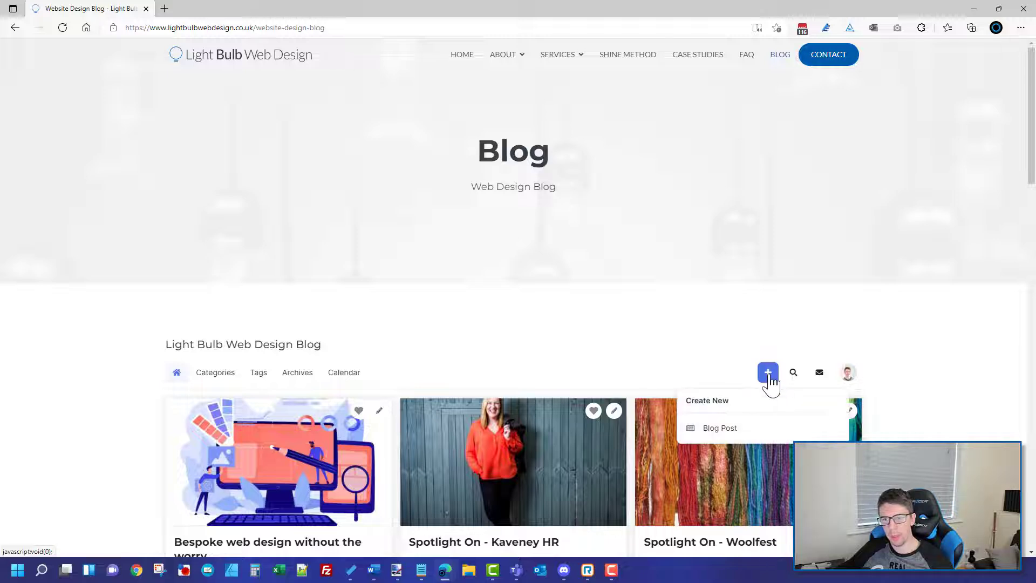
left_click(714, 434)
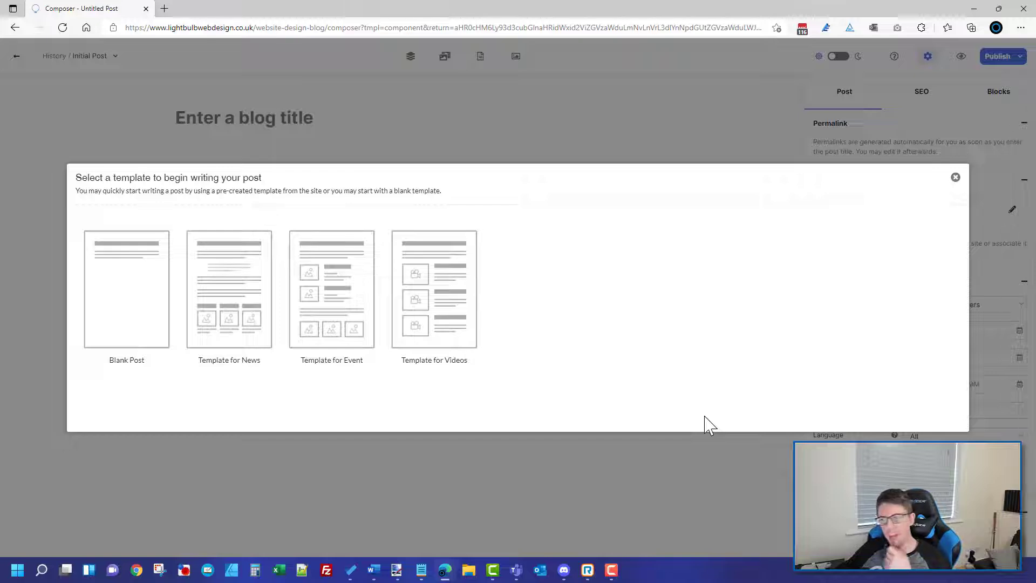
left_click(140, 289)
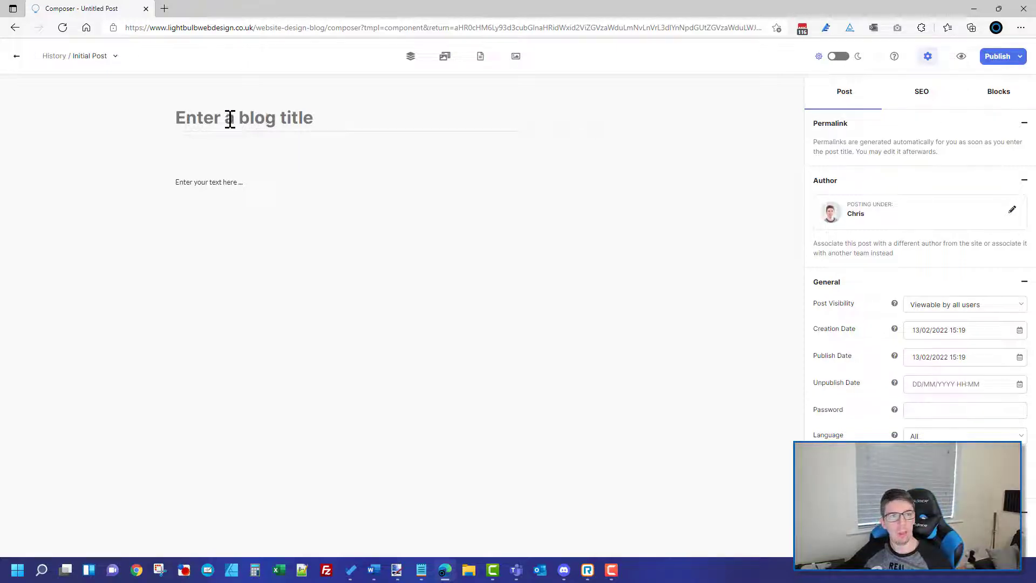
Enter "Our new blog post" as the blog title.
left_click(284, 119)
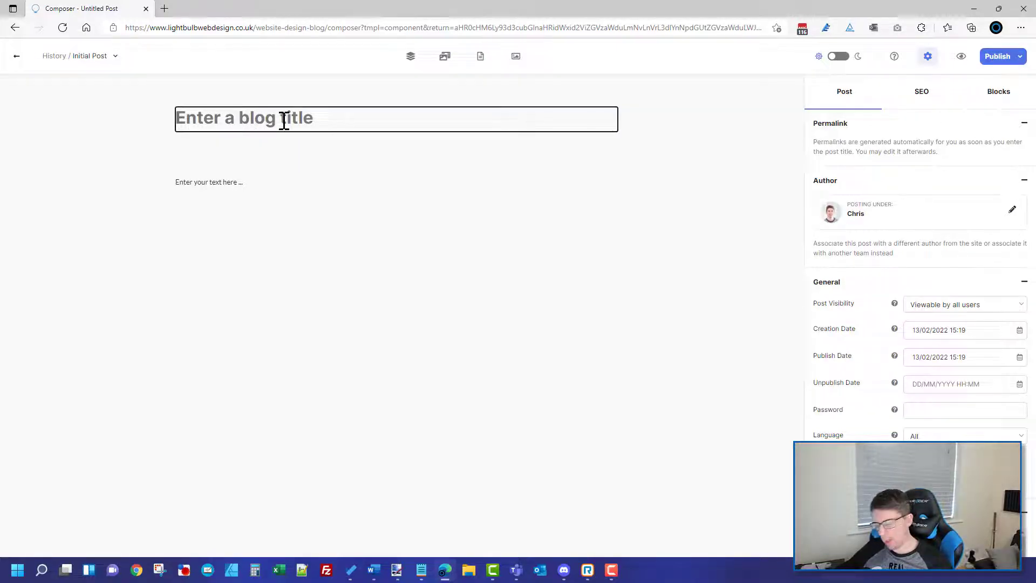
type("Our b")
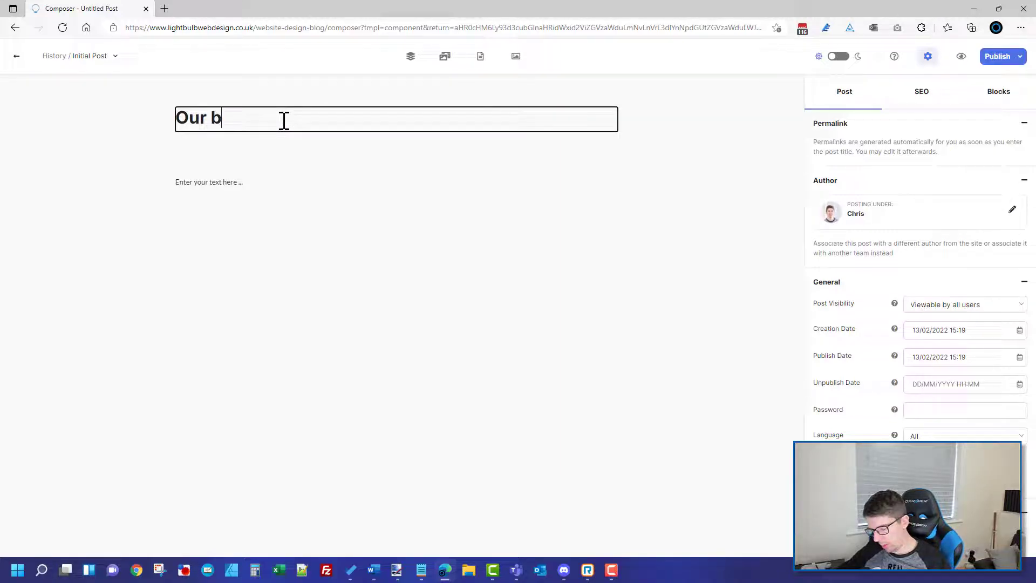
key("BackSpace")
type("new blog post")
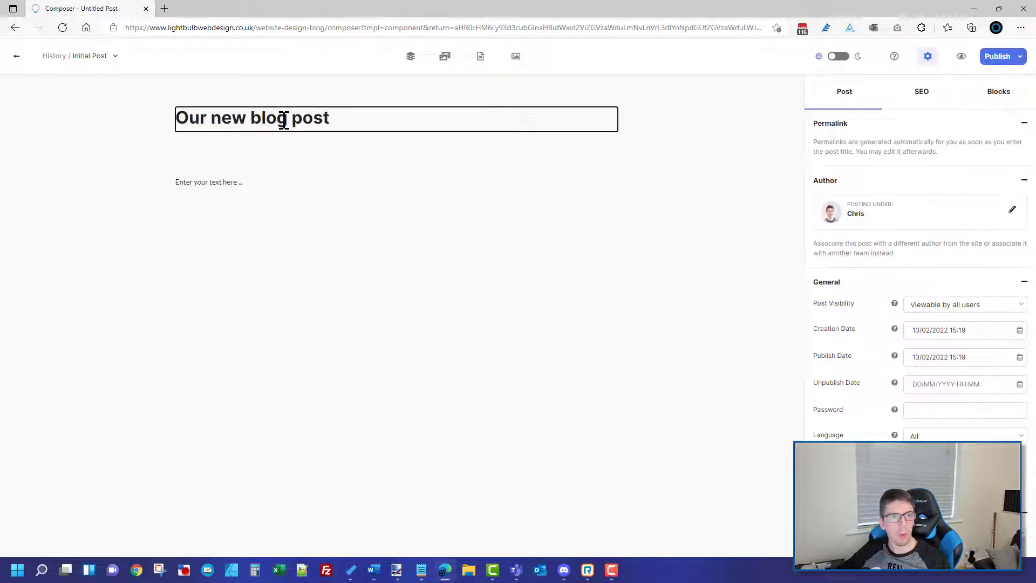
Fill the text block with "Here we can add any text we wish.".
left_click(270, 184)
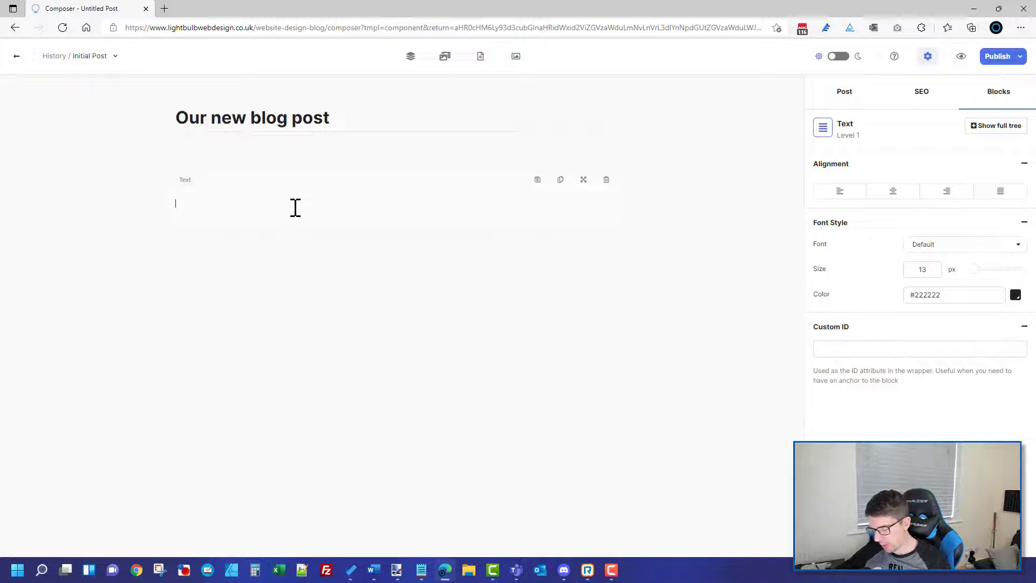
type("Here we can add a")
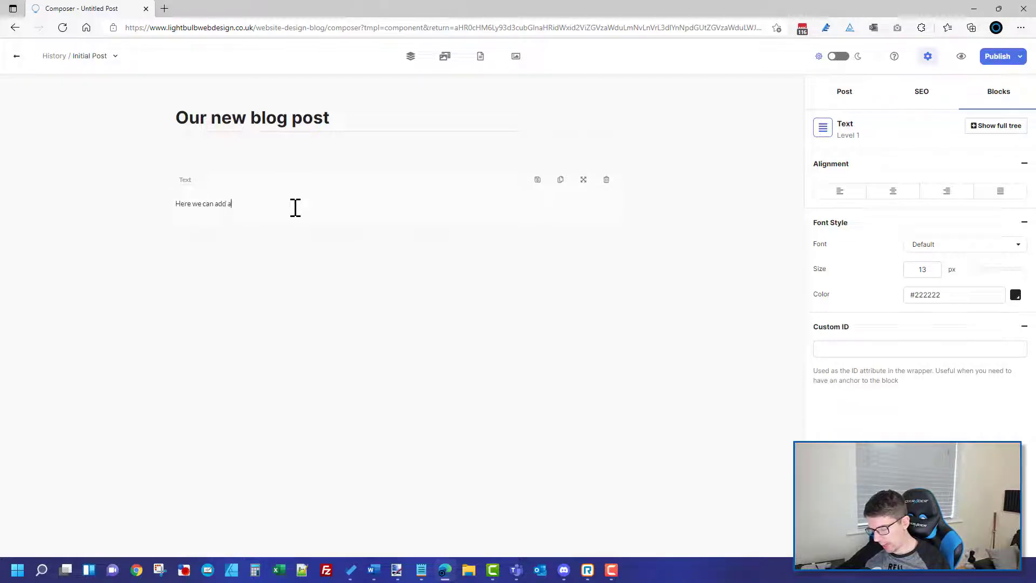
type("ny text we eish")
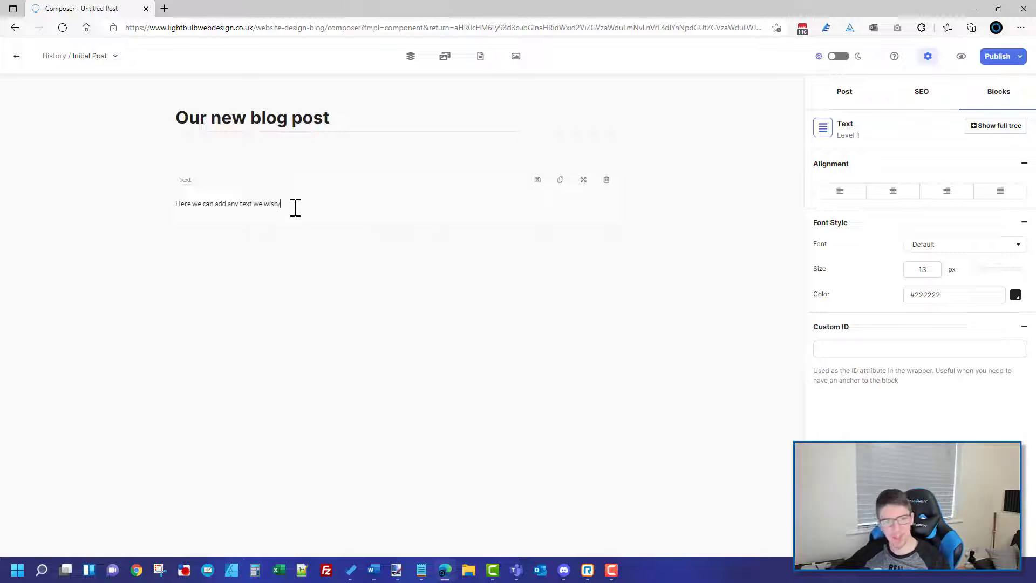
type(".")
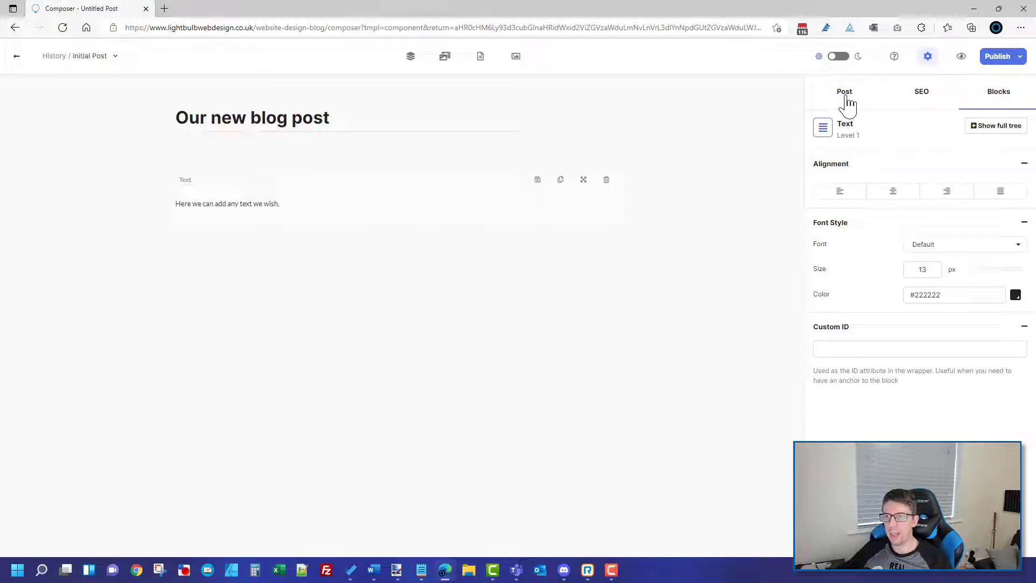
Try to remove the Website Design category in the post's settings.
left_click(846, 99)
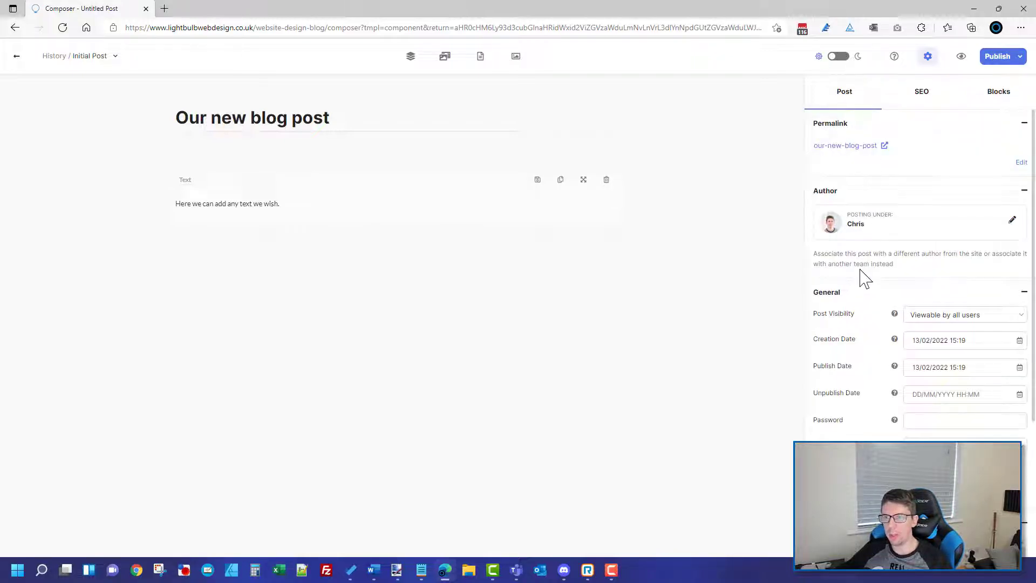
scroll(865, 279, "down", 2)
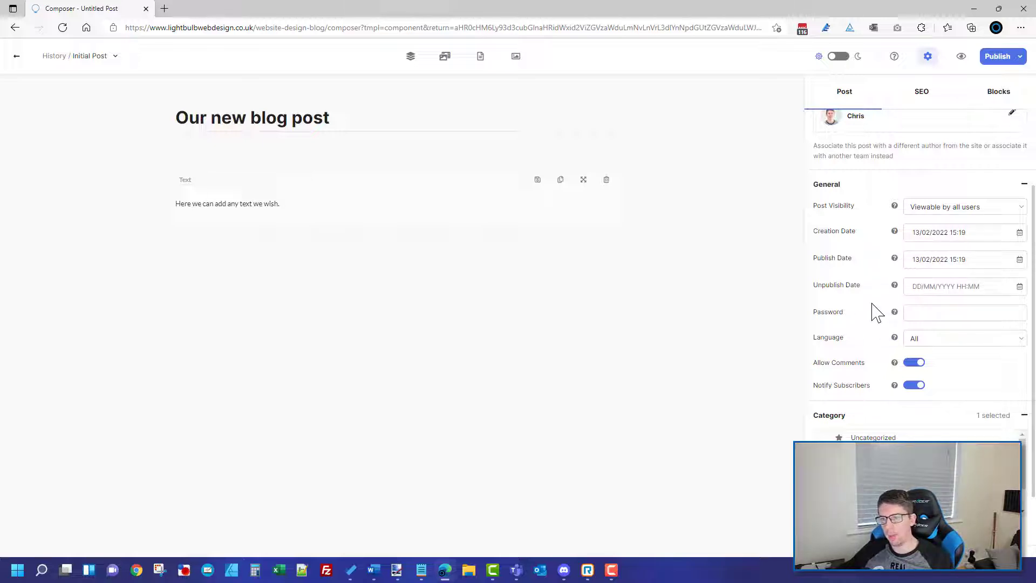
scroll(917, 361, "down", 1)
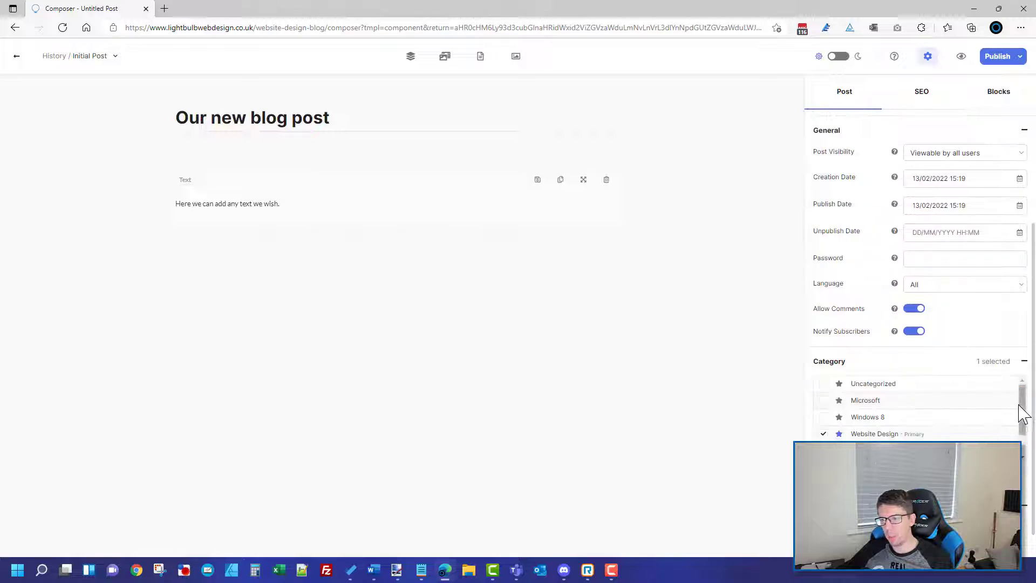
left_click_drag(1022, 414, 1030, 430)
left_click(823, 420)
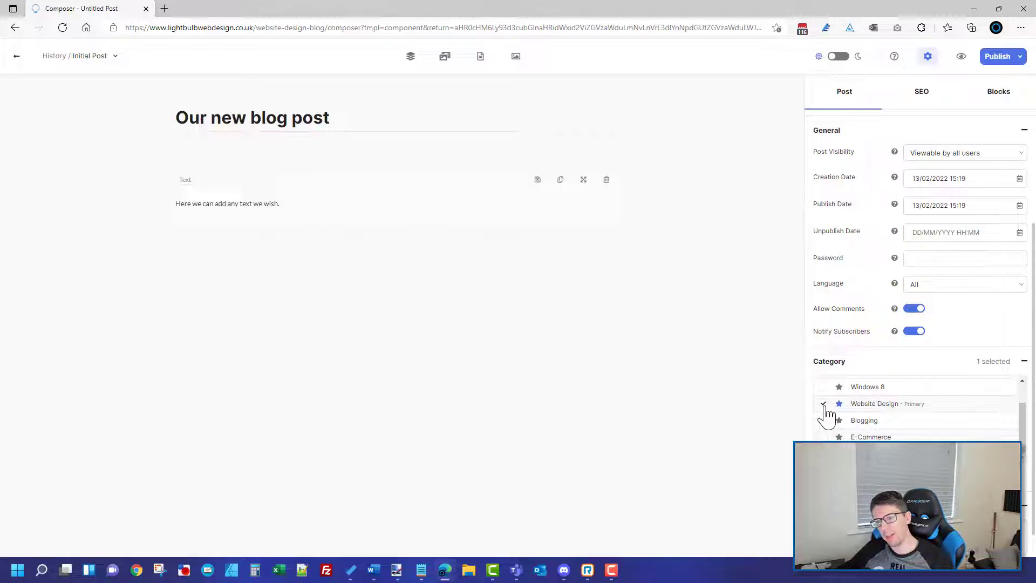
left_click(823, 421)
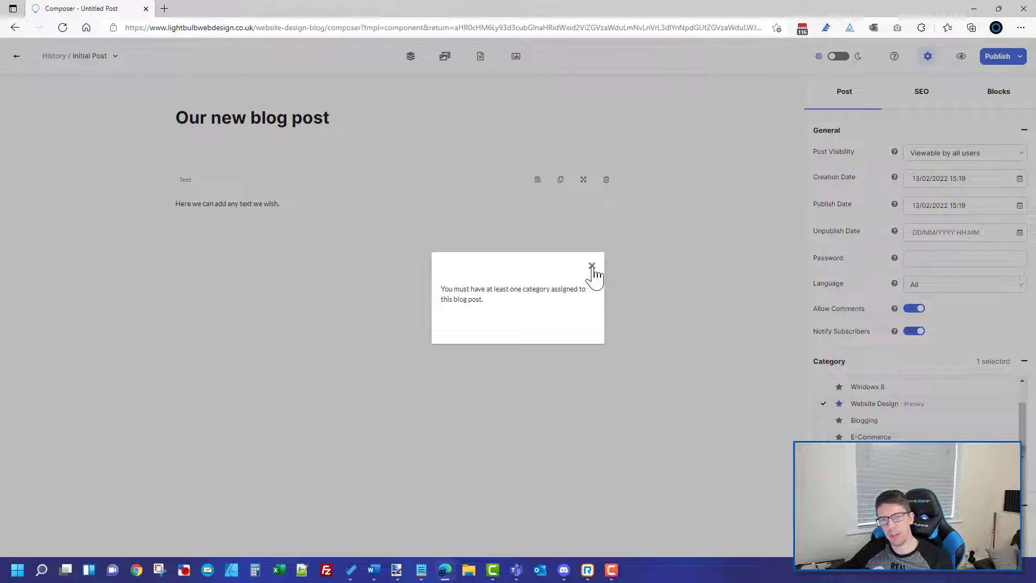
left_click(591, 267)
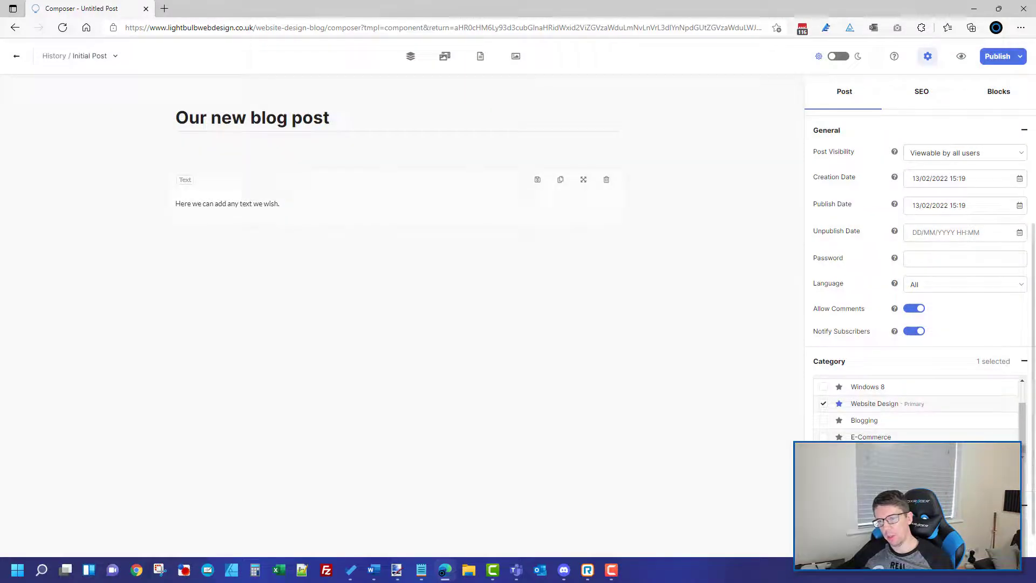
Make Blogging the post's primary category, and also assign it to E-Commerce and Website Design.
left_click(825, 420)
left_click(825, 420)
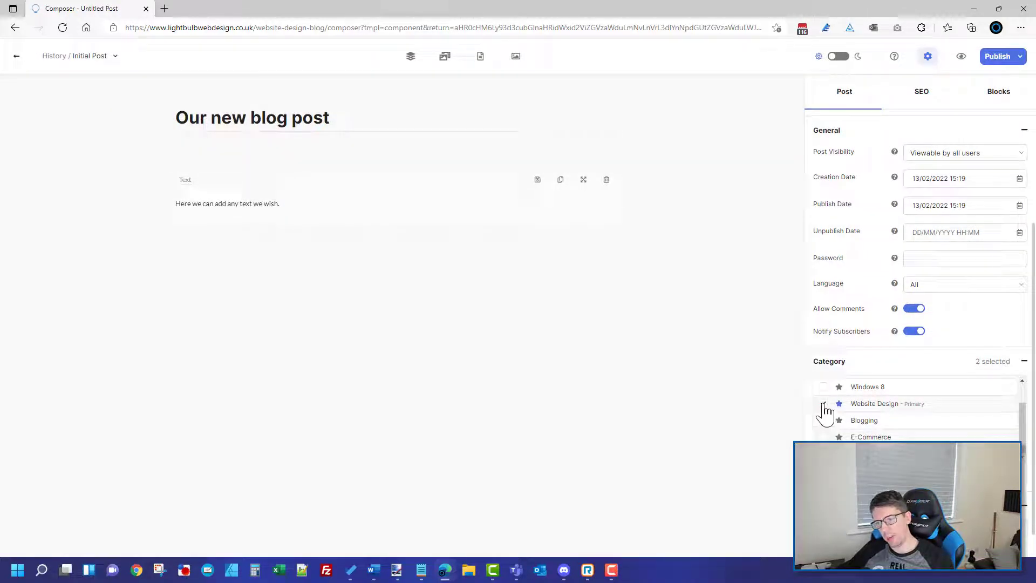
left_click(823, 406)
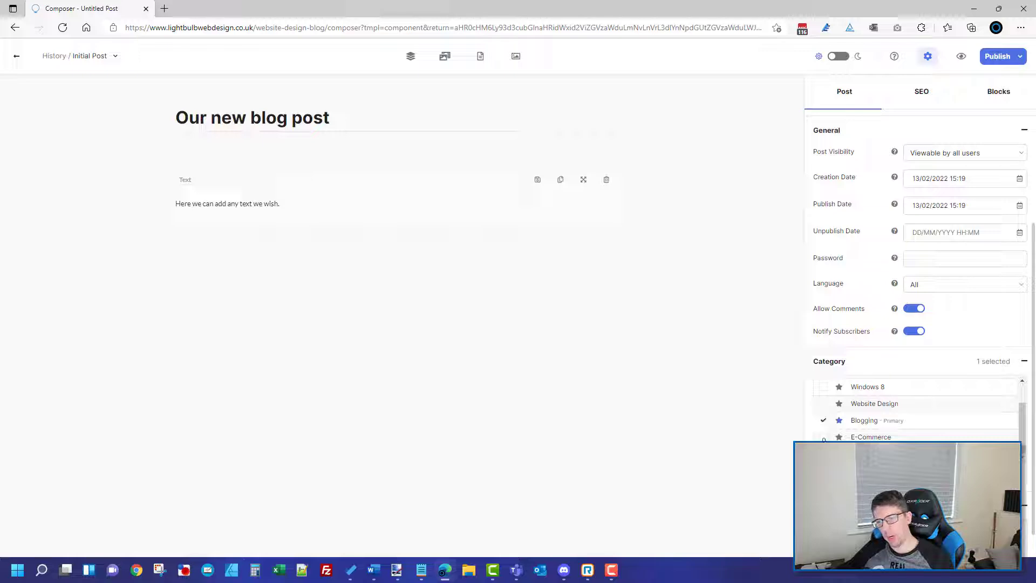
left_click(823, 436)
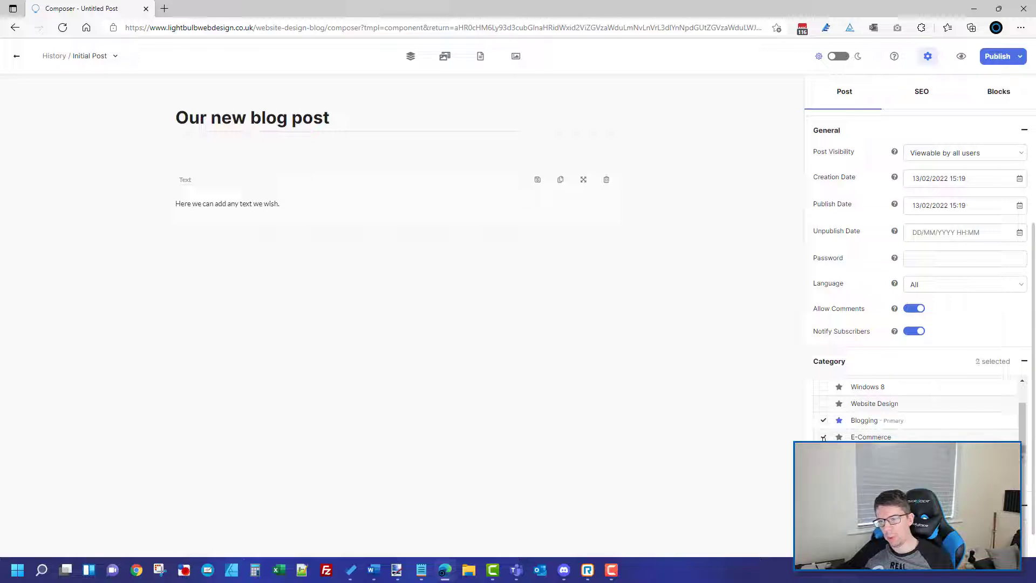
left_click(824, 409)
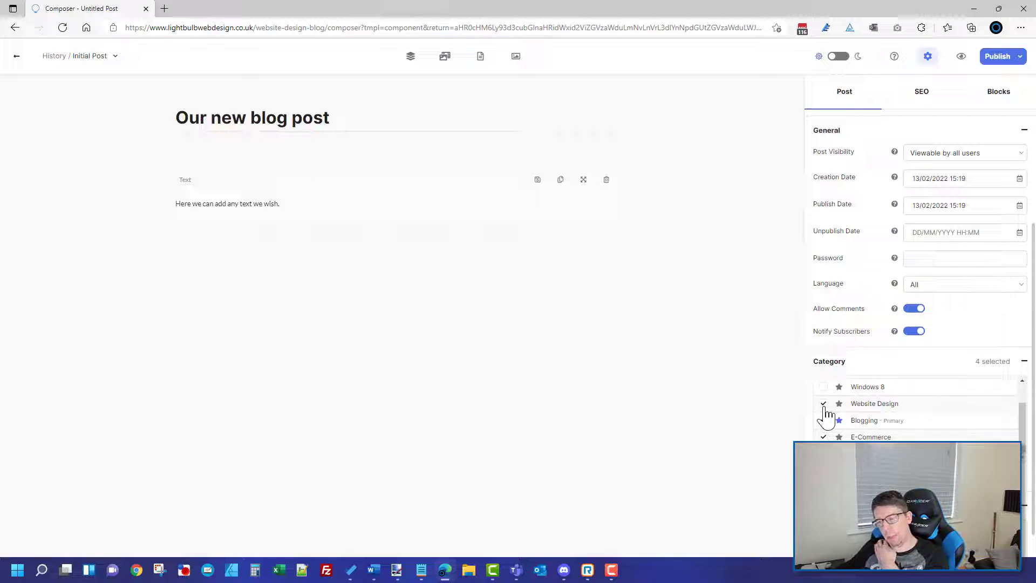
Review the post's SEO settings for custom page title, canonical link, meta description and keywords.
left_click(922, 102)
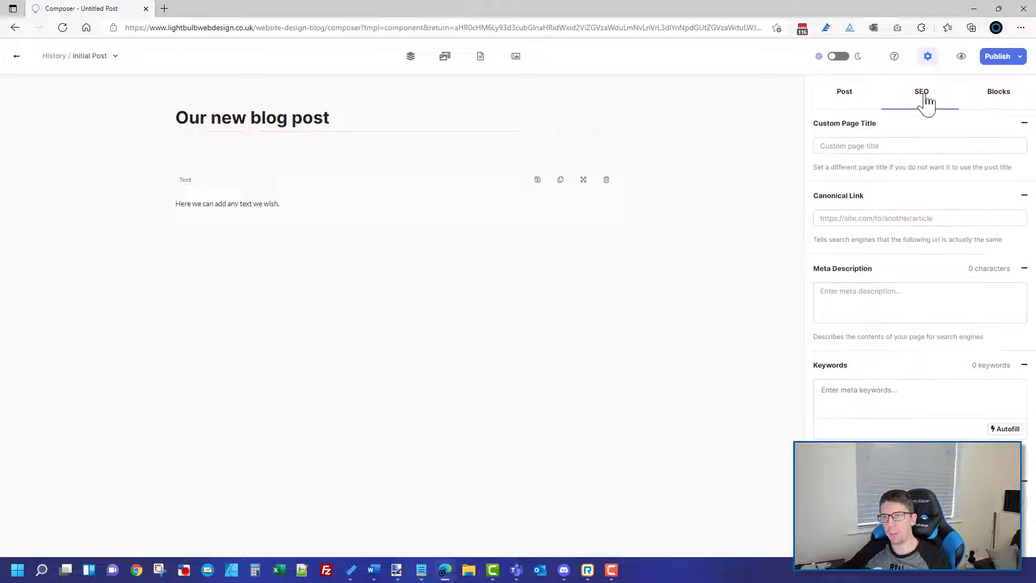
left_click(892, 143)
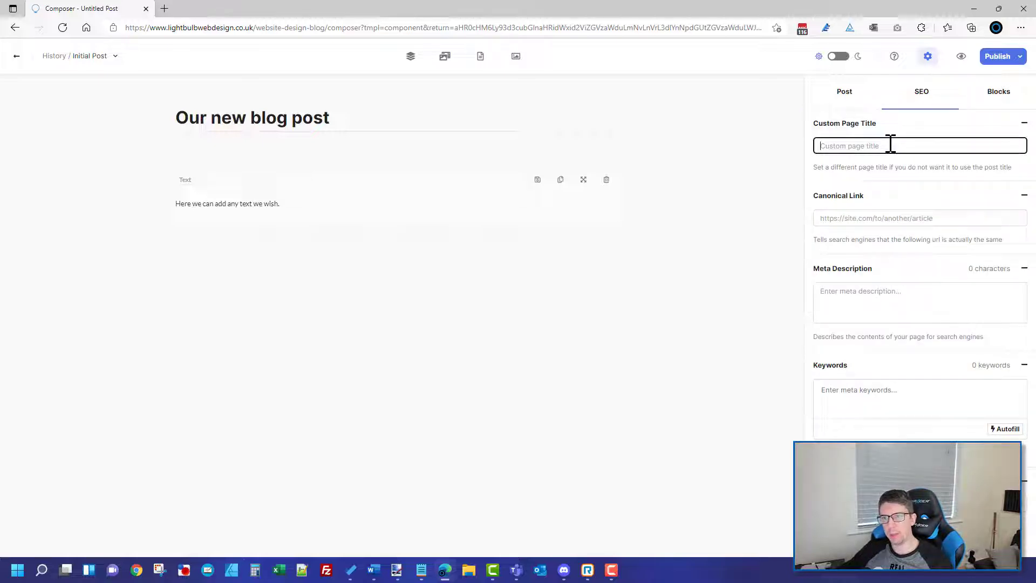
left_click(928, 99)
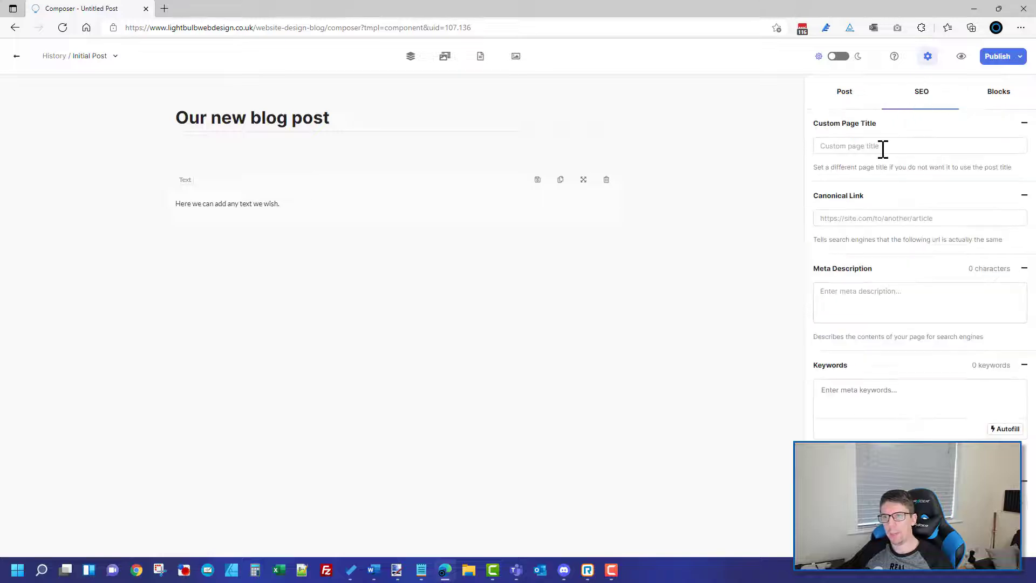
left_click(881, 147)
left_click(878, 216)
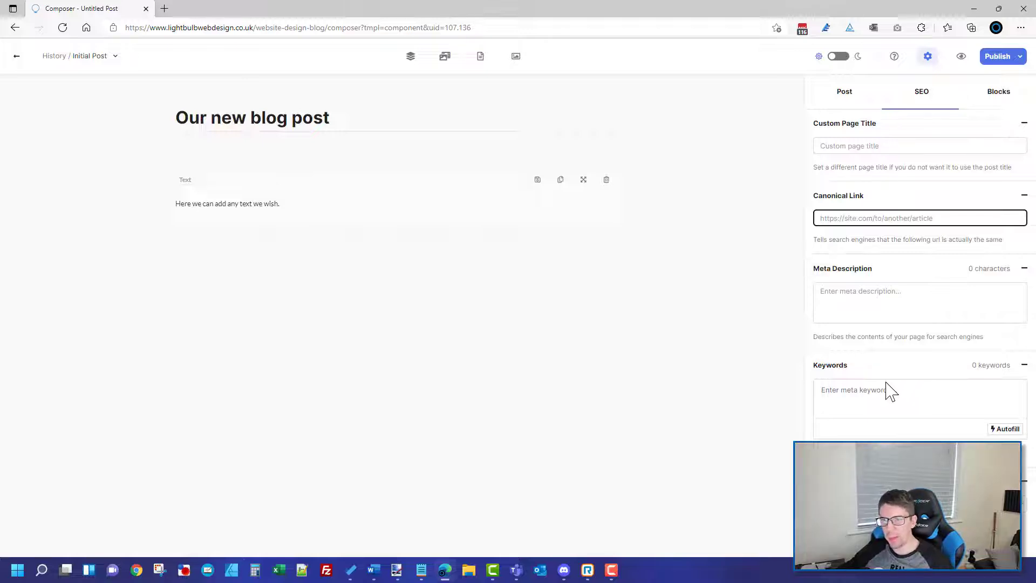
Insert an Image block to the right of the body text, inside the same text block.
left_click(992, 103)
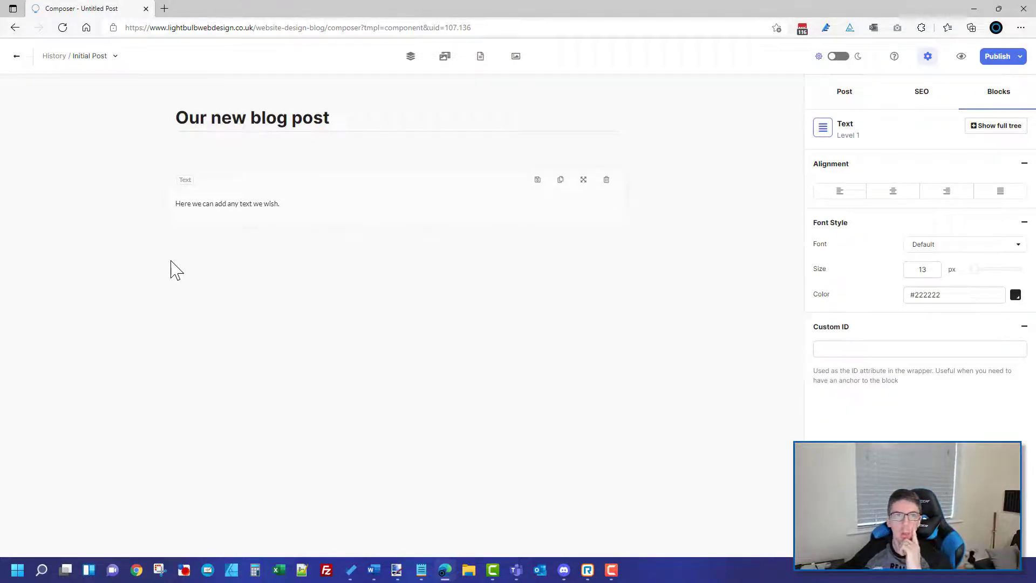
left_click(411, 57)
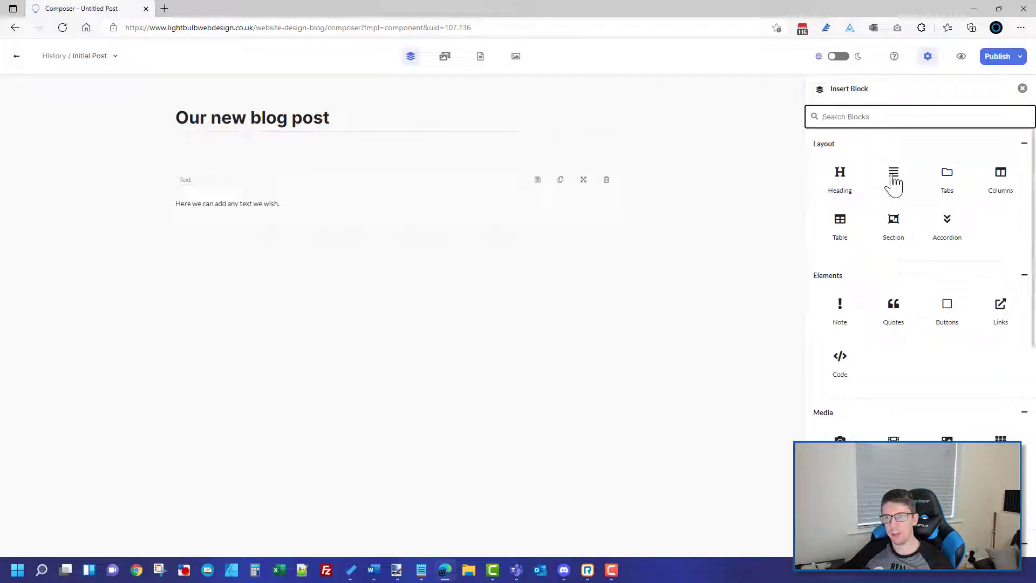
left_click(892, 175)
scroll(871, 249, "down", 2)
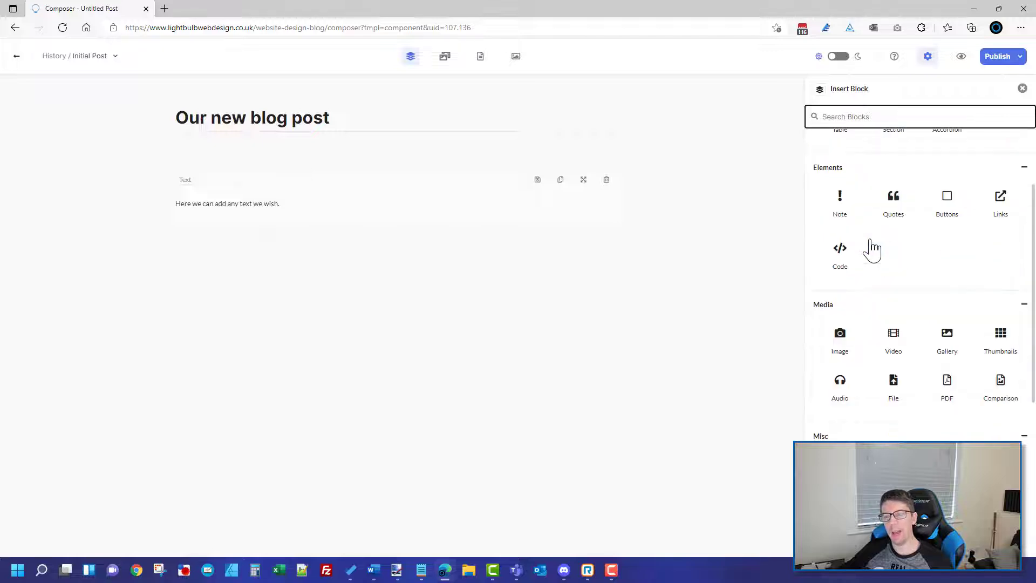
scroll(872, 249, "up", 2)
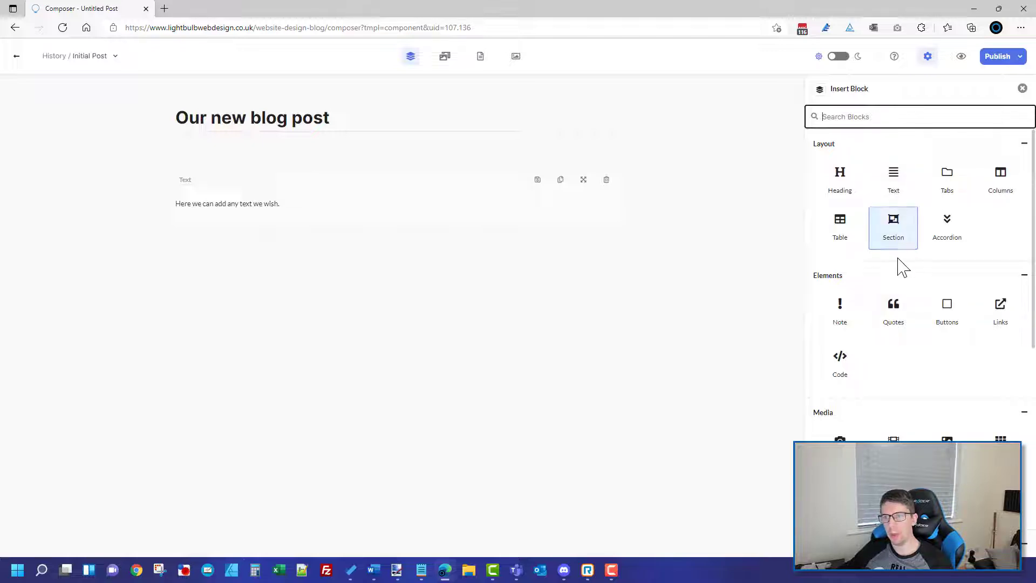
scroll(901, 266, "down", 1)
scroll(901, 266, "down", 1)
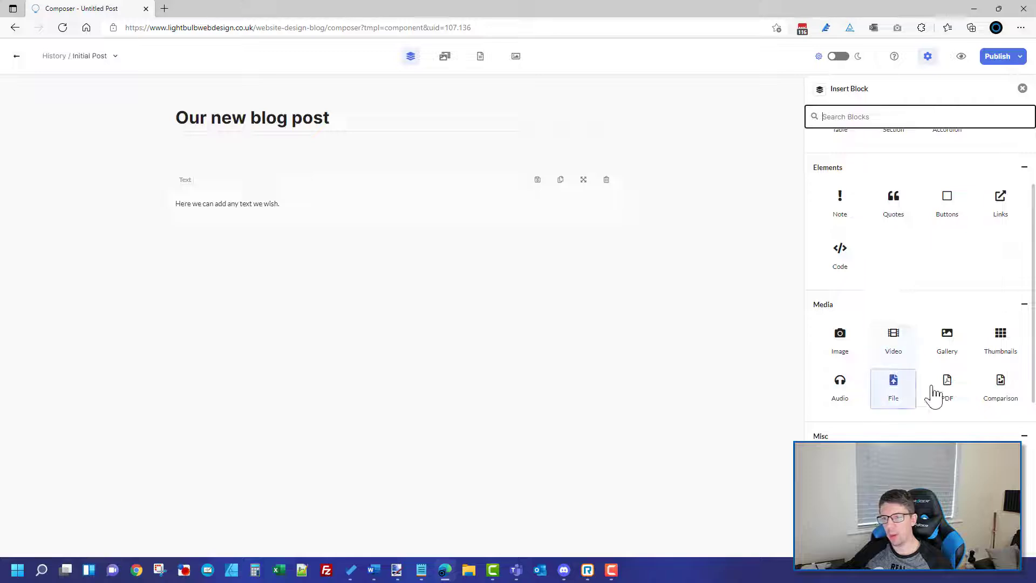
left_click(842, 352)
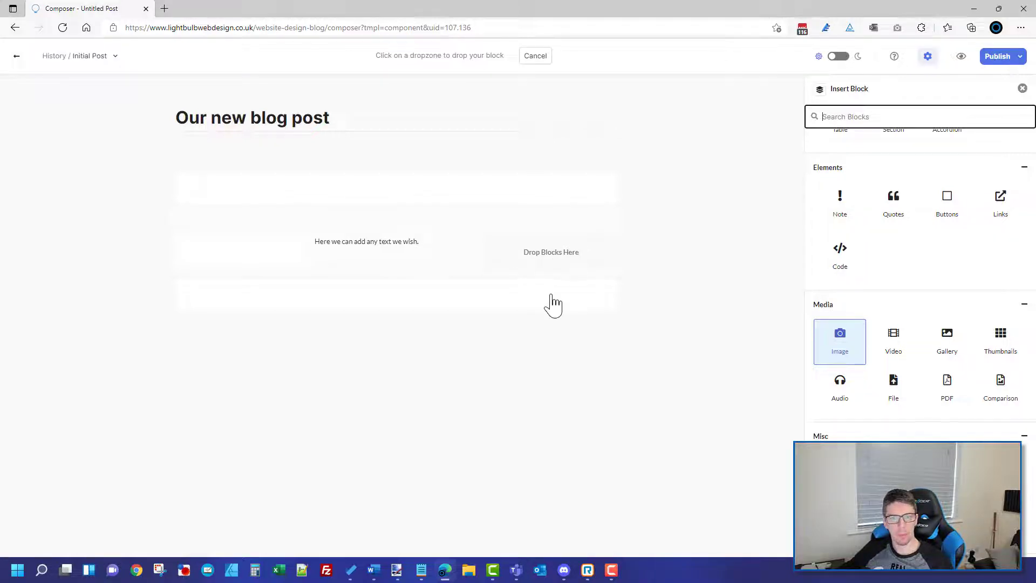
left_click(554, 270)
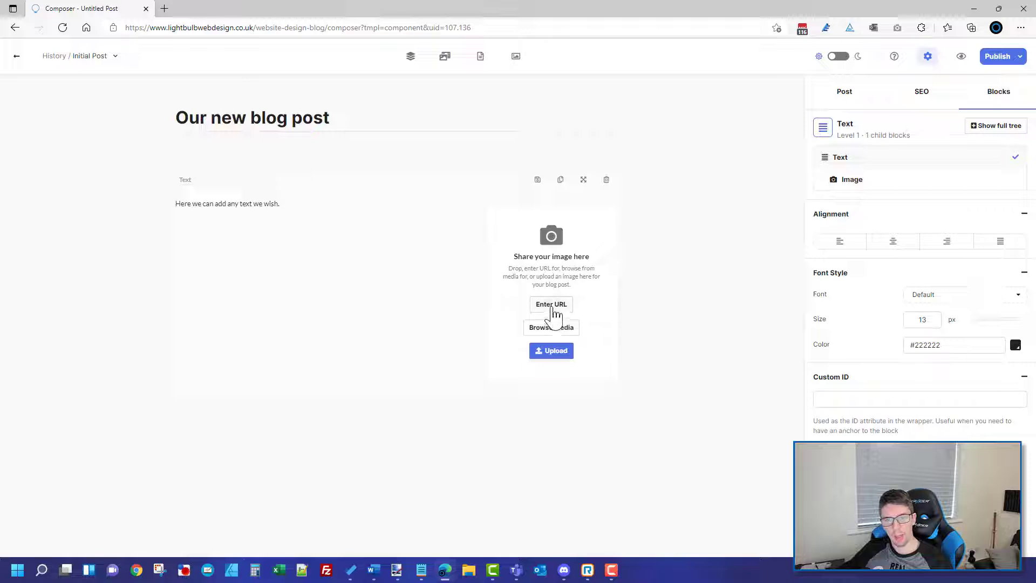
Upload the "Manners maketh man" JPG from the Desktop folder into the post's image block.
left_click(549, 352)
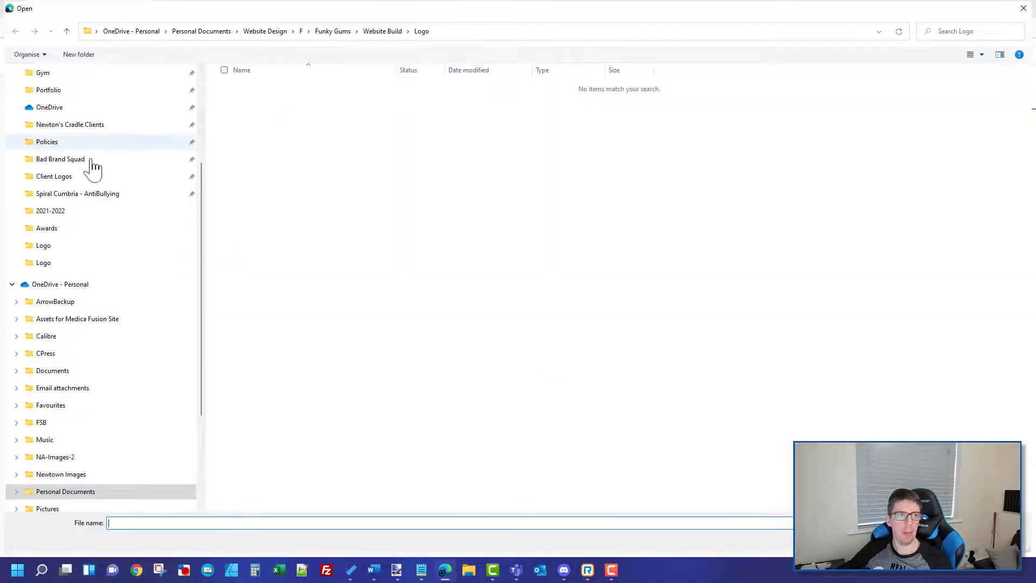
scroll(70, 173, "up", 3)
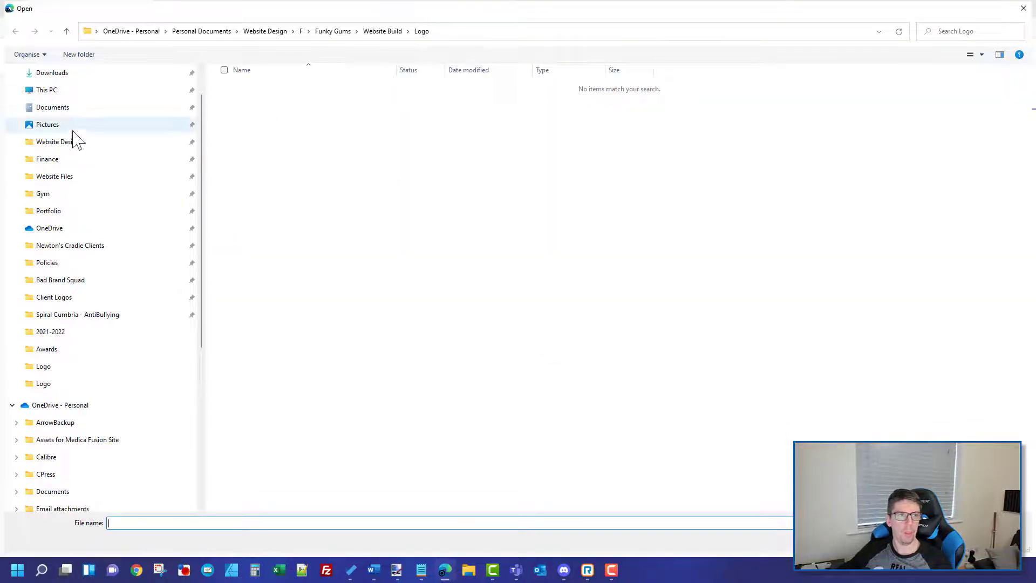
scroll(102, 176, "up", 2)
left_click(56, 97)
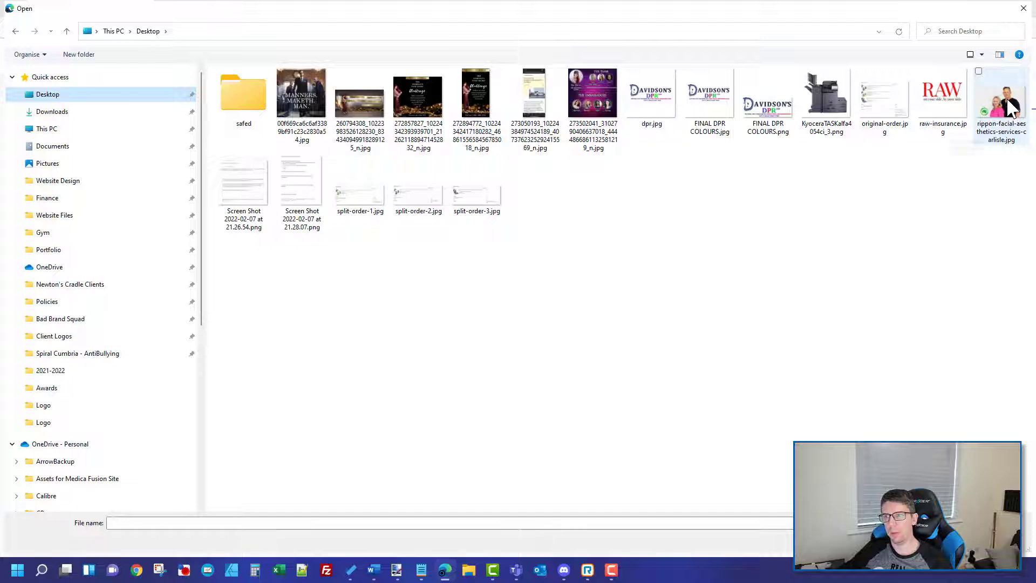
double_click(301, 108)
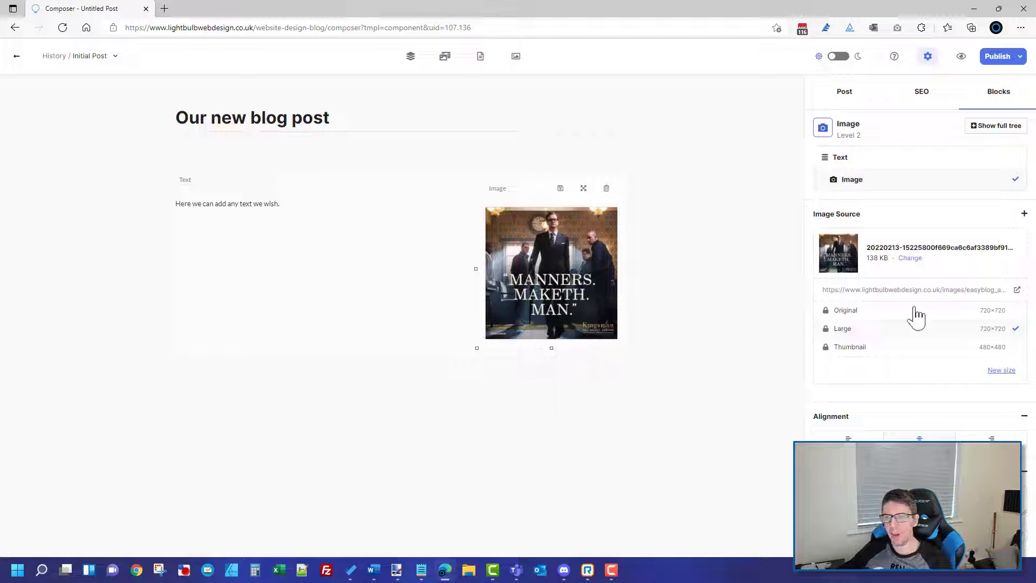
Review the image block's source size, alignment and caption settings.
scroll(862, 407, "down", 2)
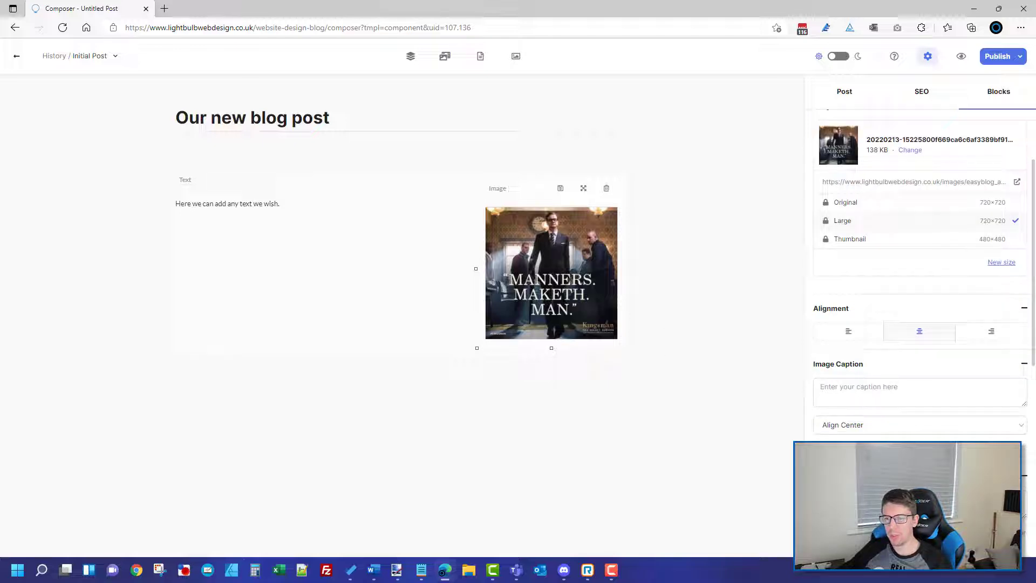
left_click(873, 392)
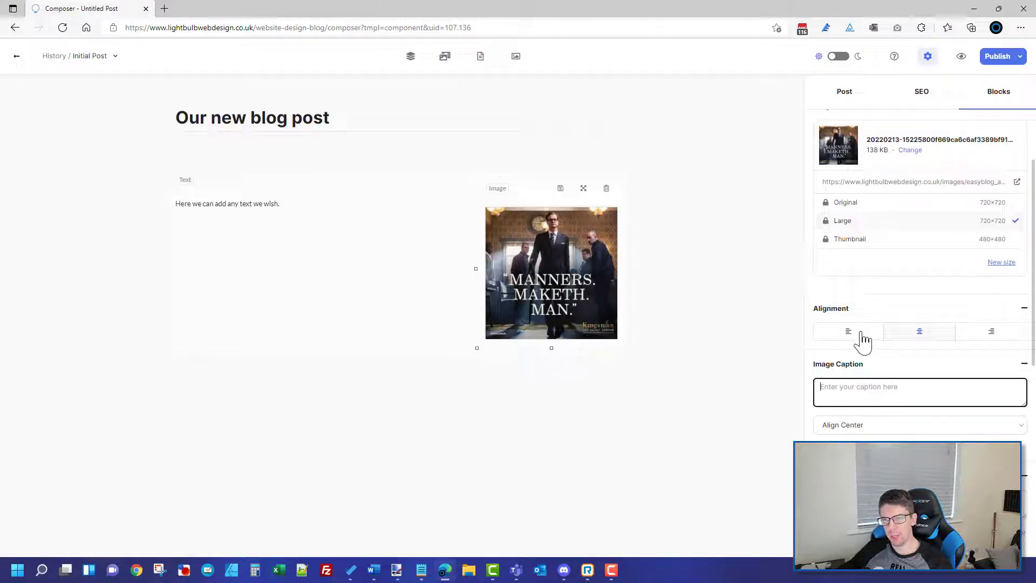
scroll(862, 341, "up", 2)
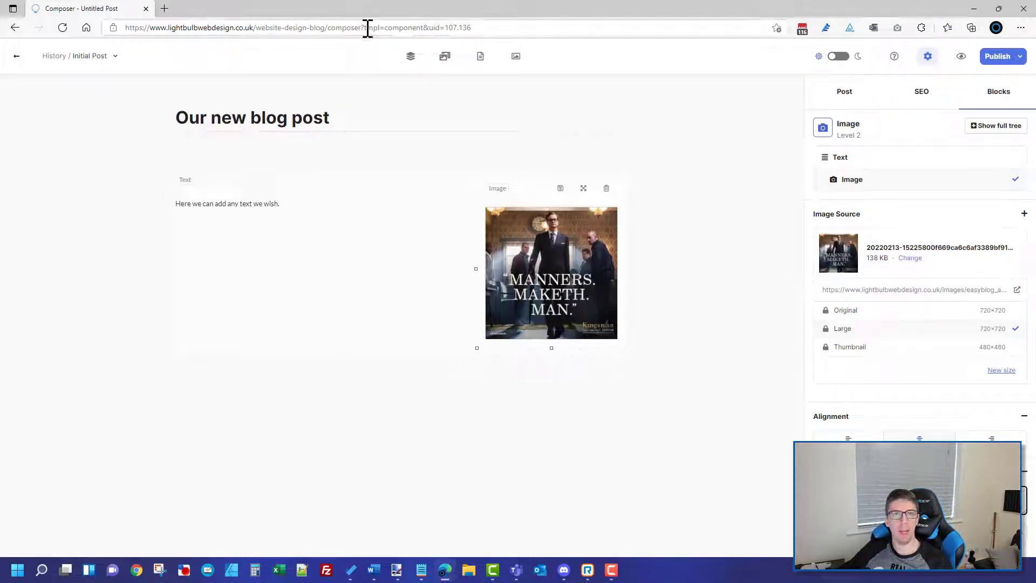
Insert a Text block below the existing text and image, containing "Add some more text here...".
left_click(411, 57)
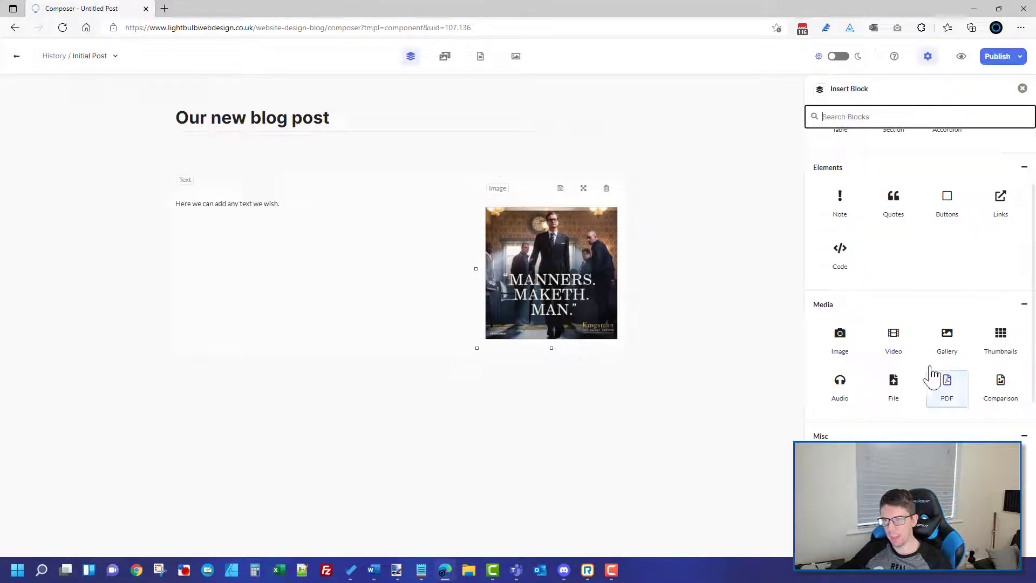
scroll(863, 269, "up", 2)
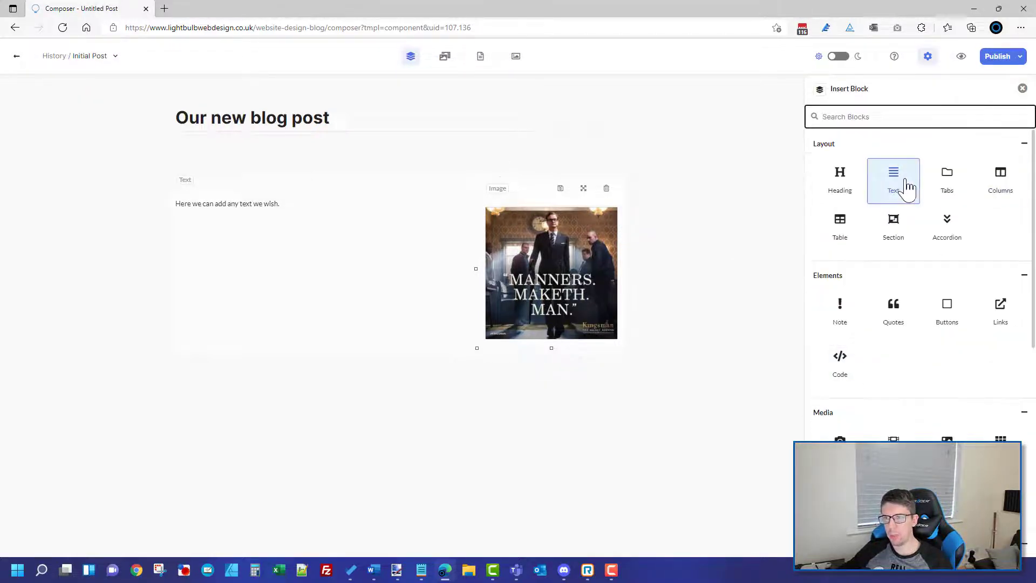
left_click(906, 186)
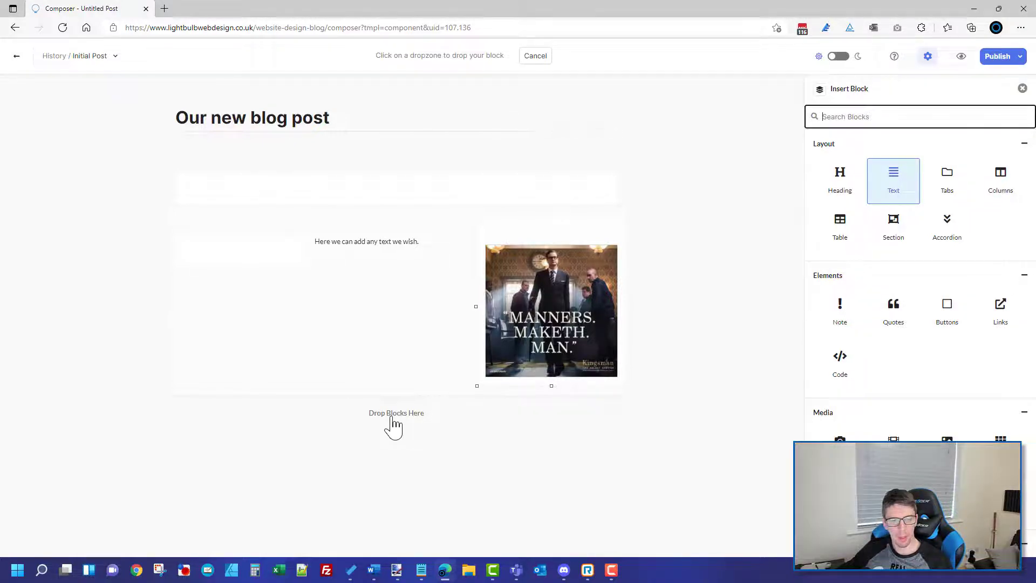
left_click(394, 427)
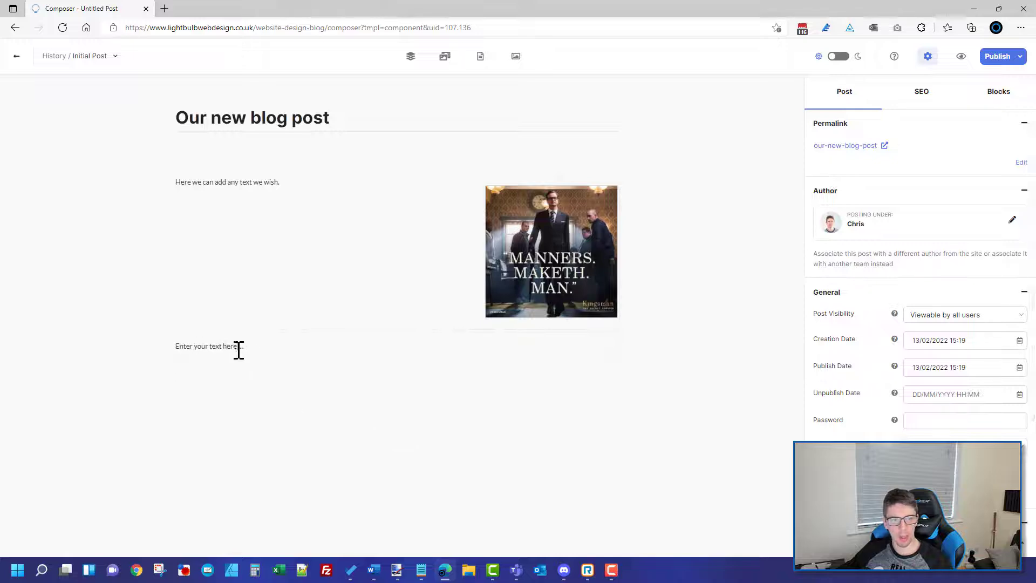
left_click(238, 350)
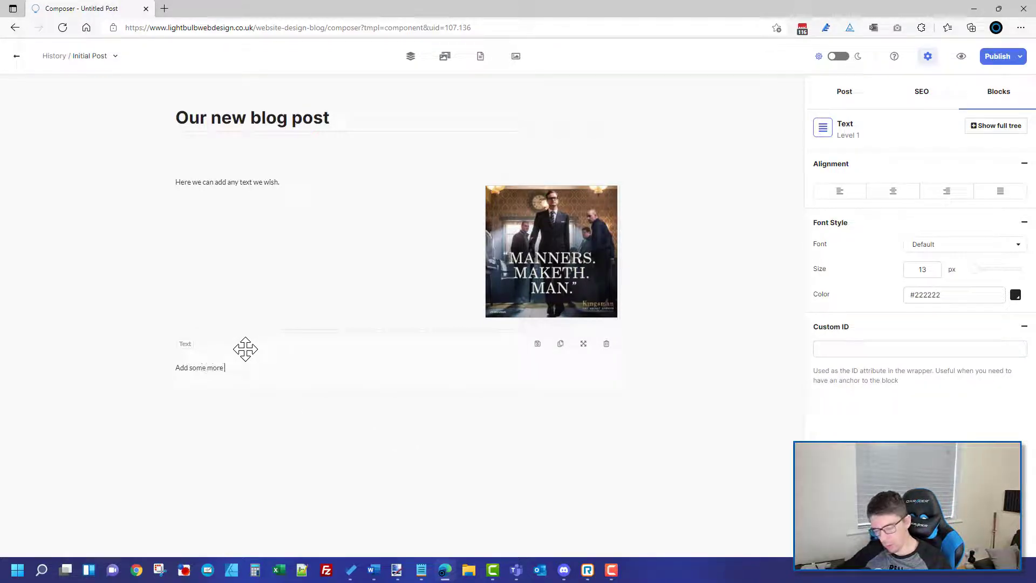
type("Add some more text here...")
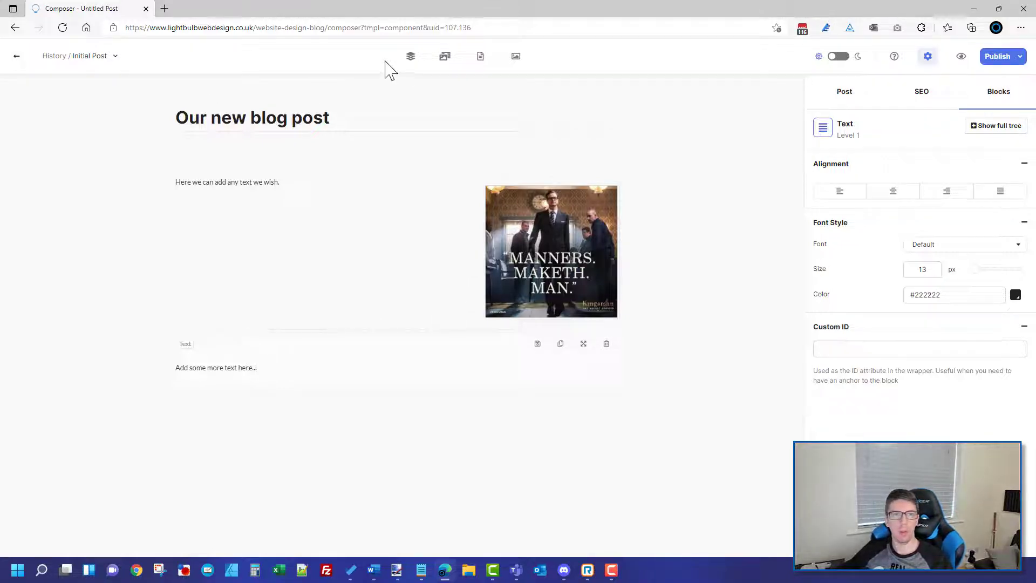
Insert a Youtube embed block at the end of the post, below the second text block.
left_click(410, 57)
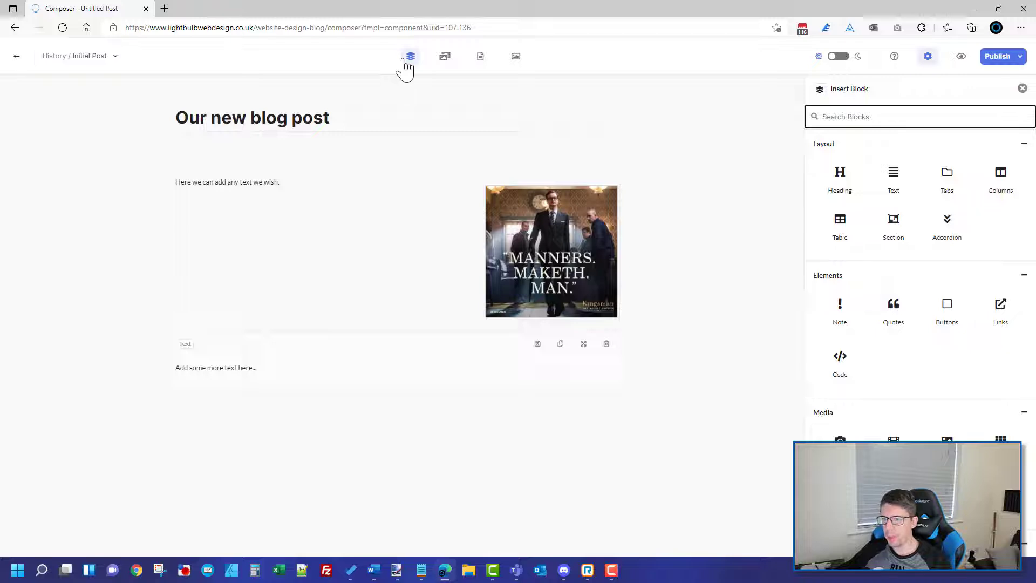
scroll(891, 305, "down", 1)
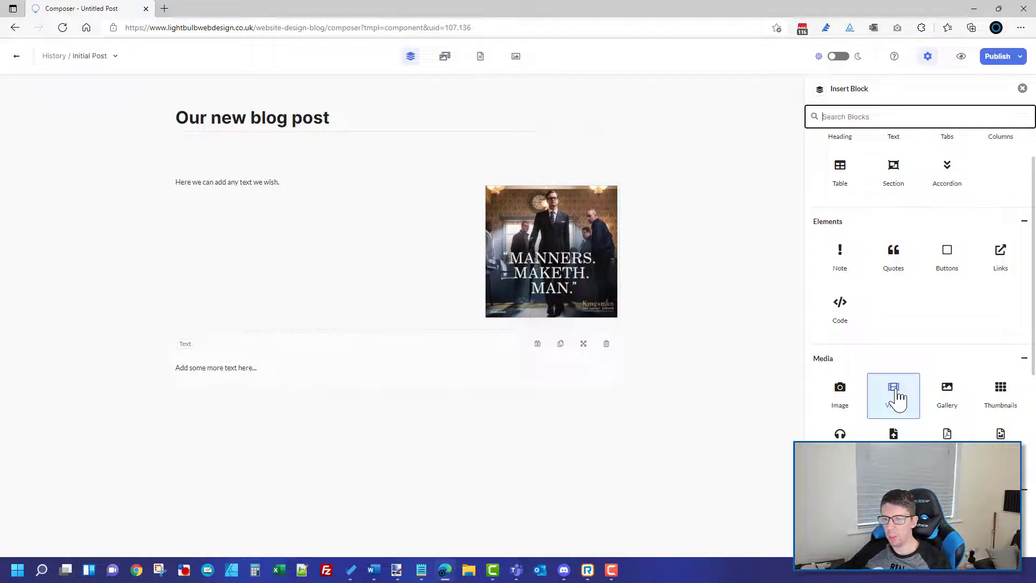
scroll(897, 396, "down", 5)
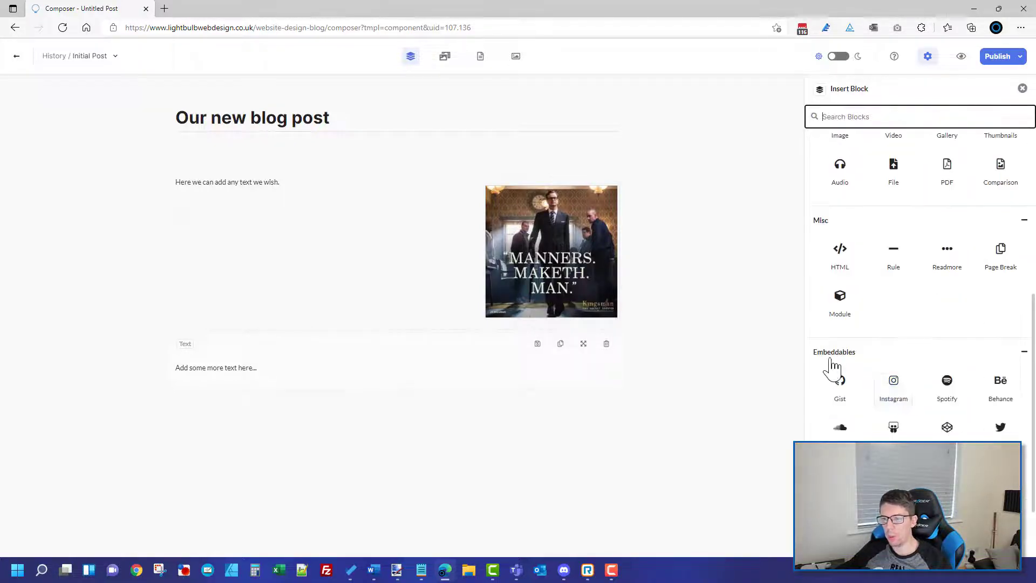
scroll(873, 329, "down", 2)
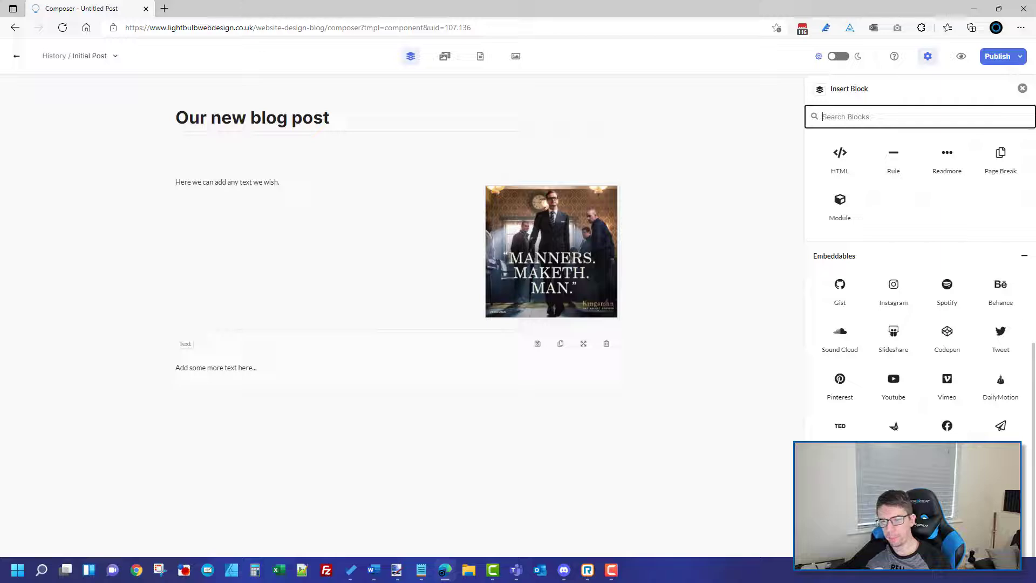
left_click(893, 387)
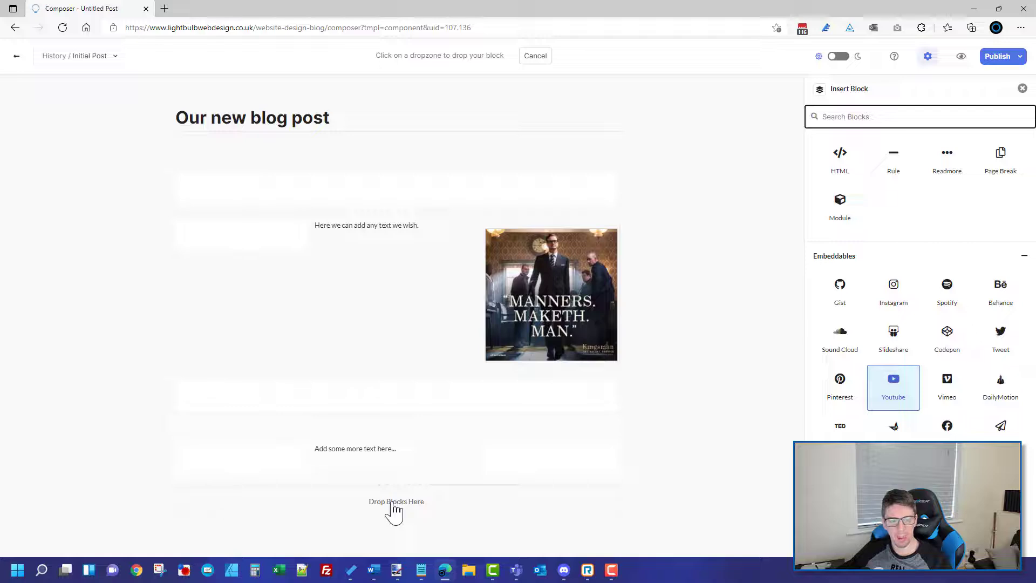
left_click(392, 504)
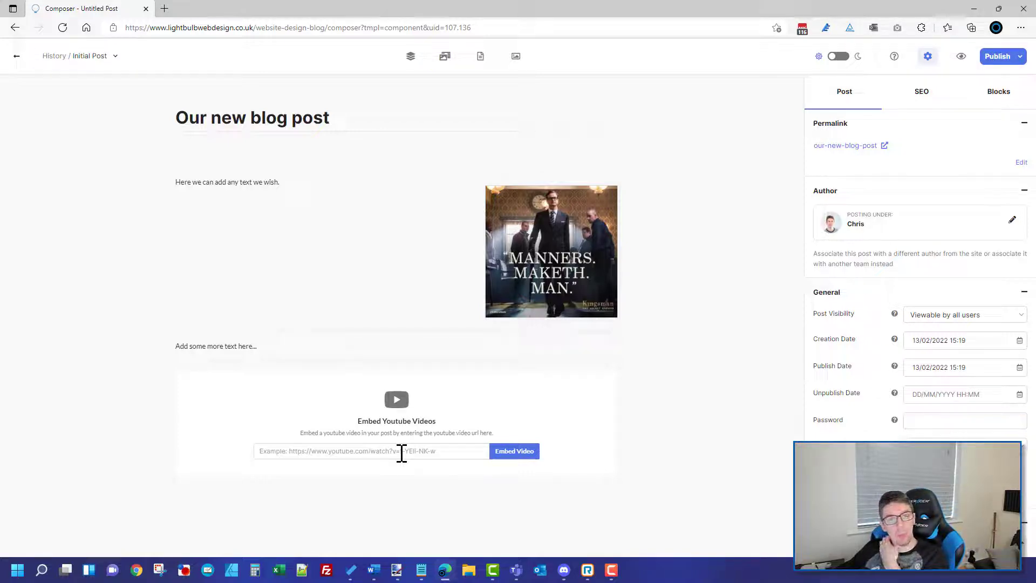
left_click(348, 30)
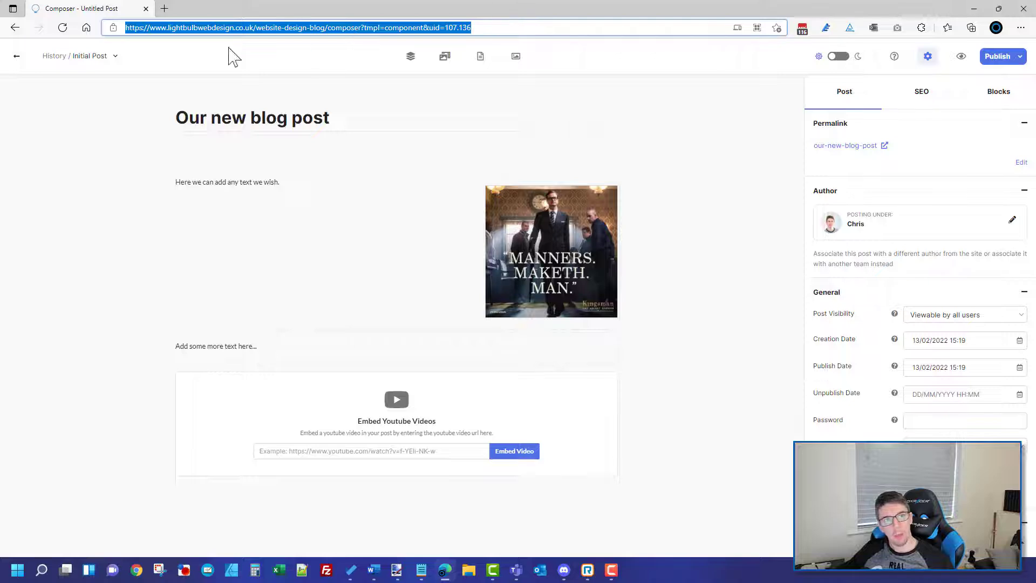
right_click(329, 30)
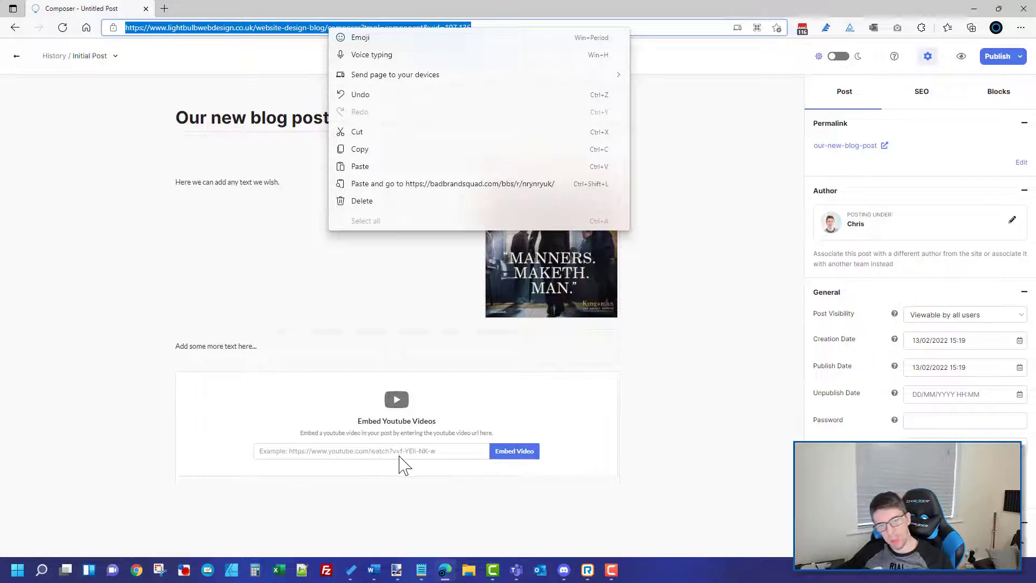
left_click(429, 451)
left_click(428, 451)
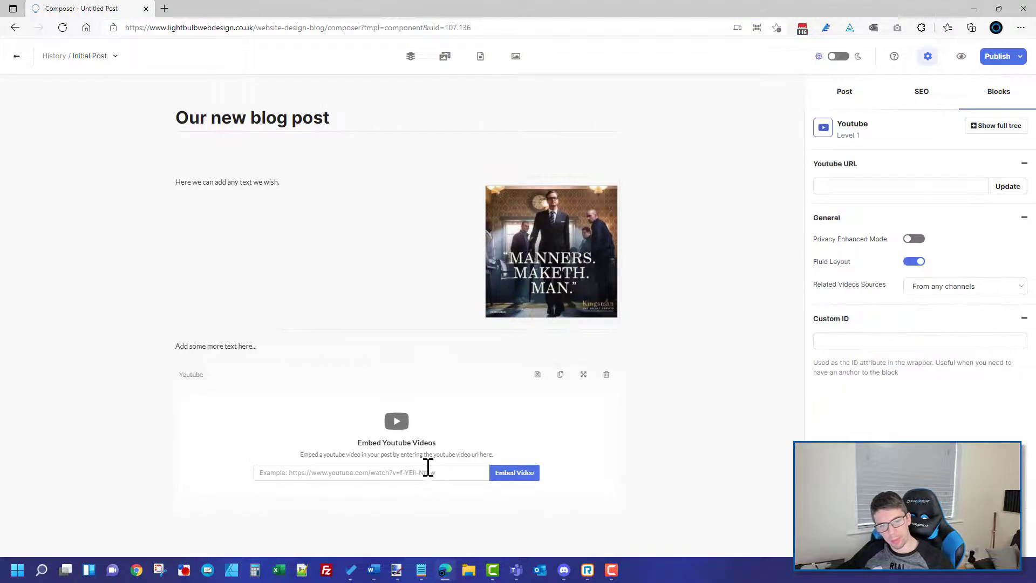
left_click(431, 472)
right_click(431, 472)
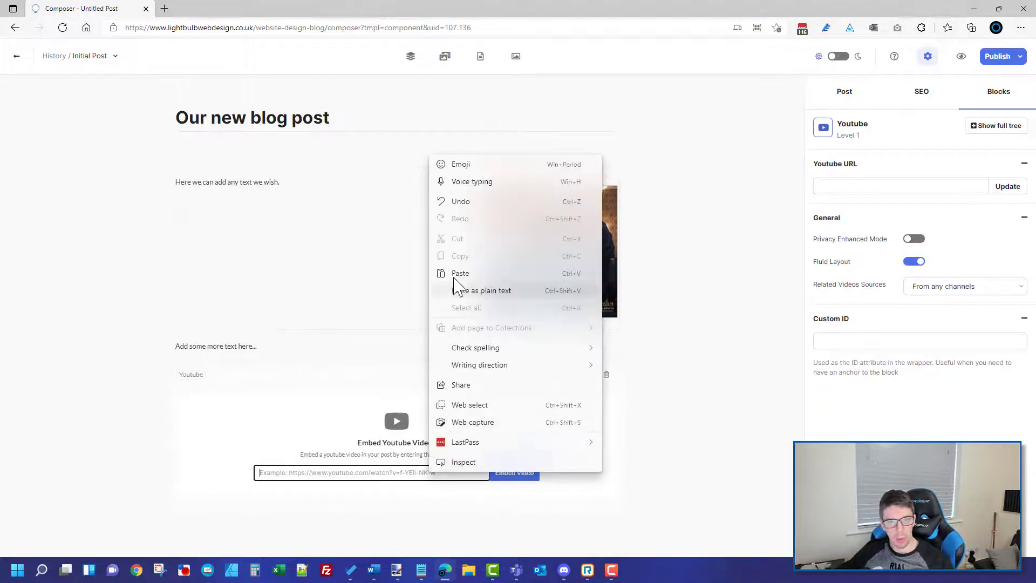
left_click(457, 526)
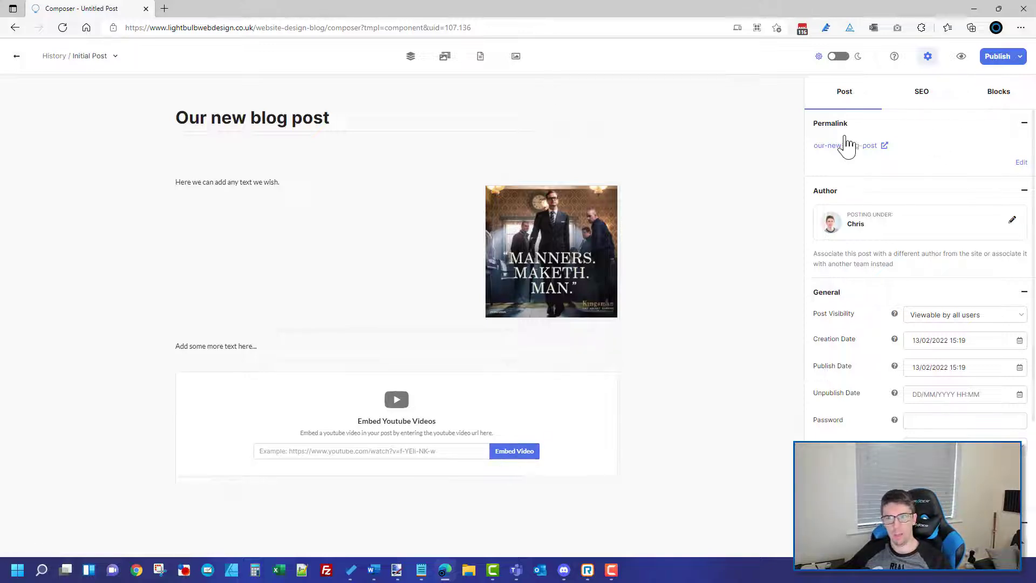
Browse the Media, Elements and Layout block types available for the post.
left_click(417, 57)
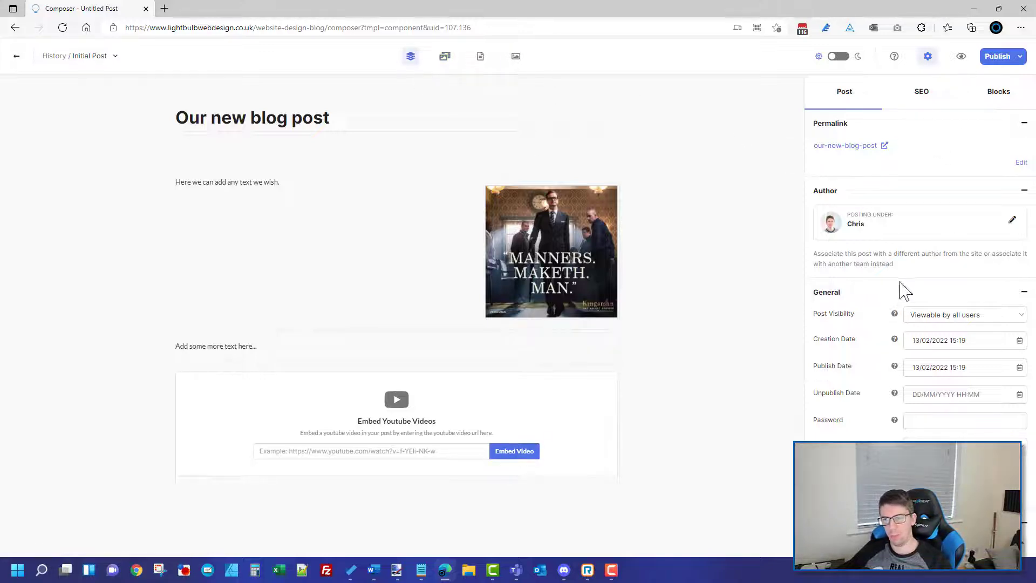
scroll(901, 301, "up", 4)
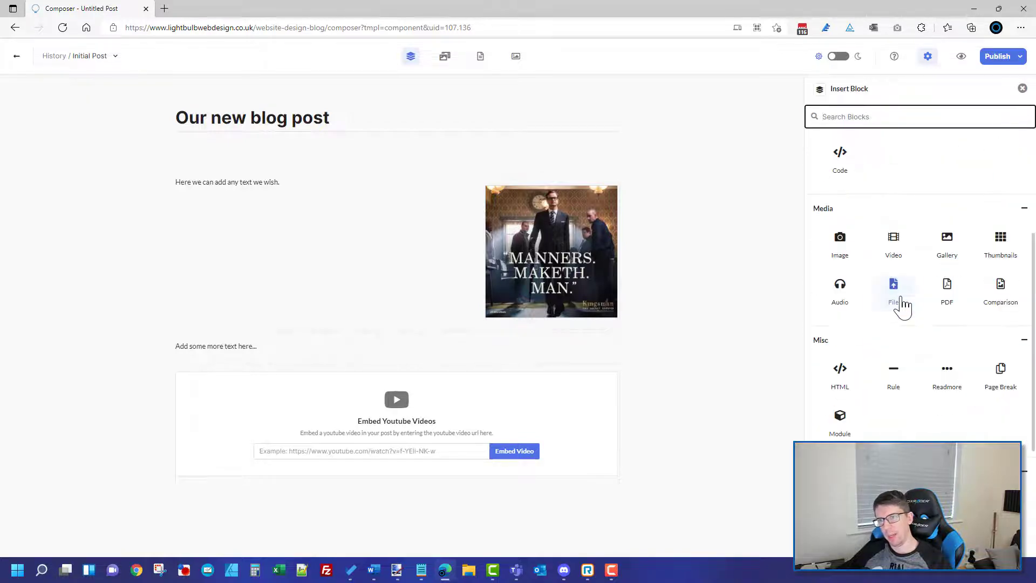
scroll(944, 308, "up", 1)
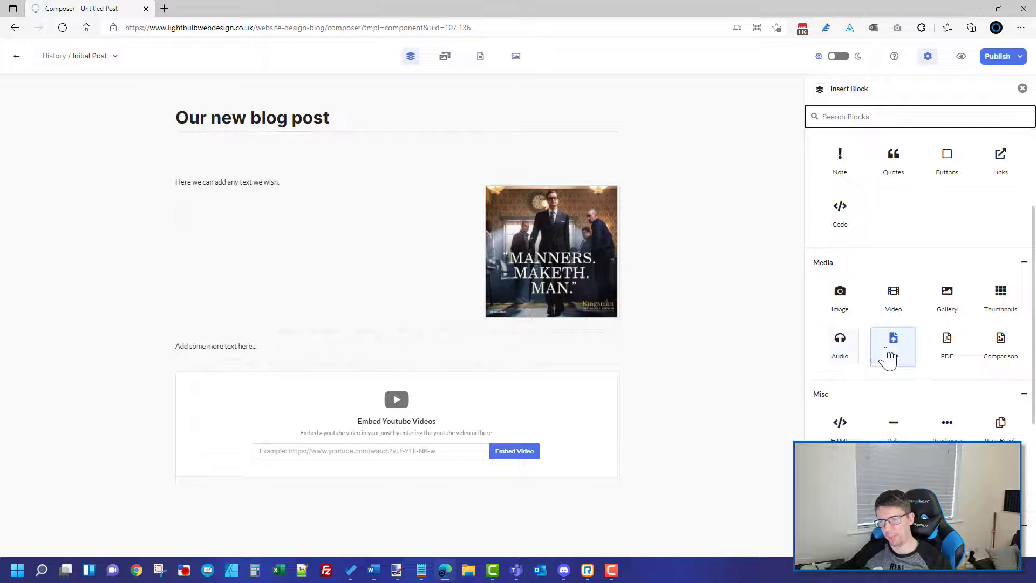
scroll(890, 353, "up", 2)
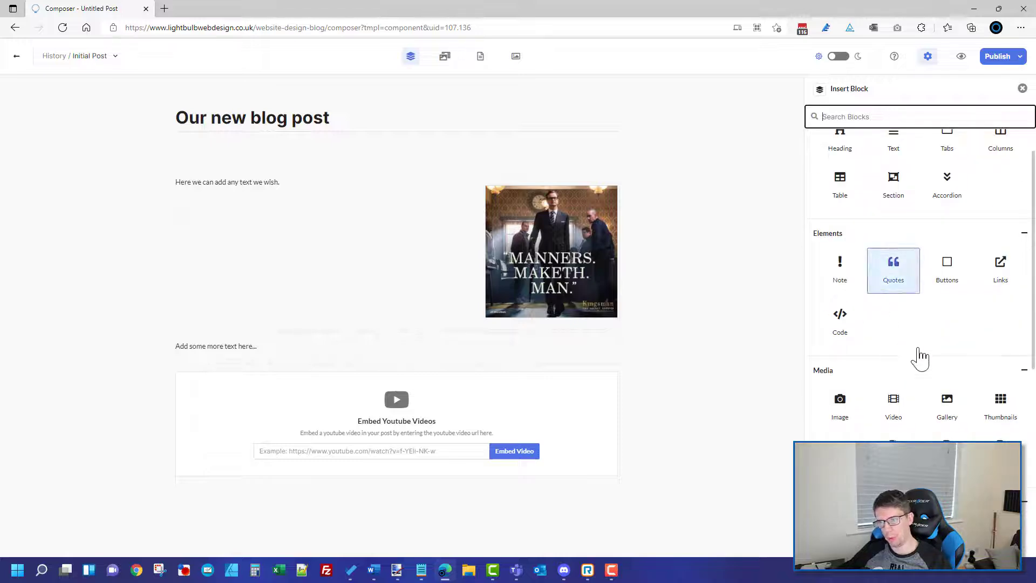
scroll(933, 334, "up", 1)
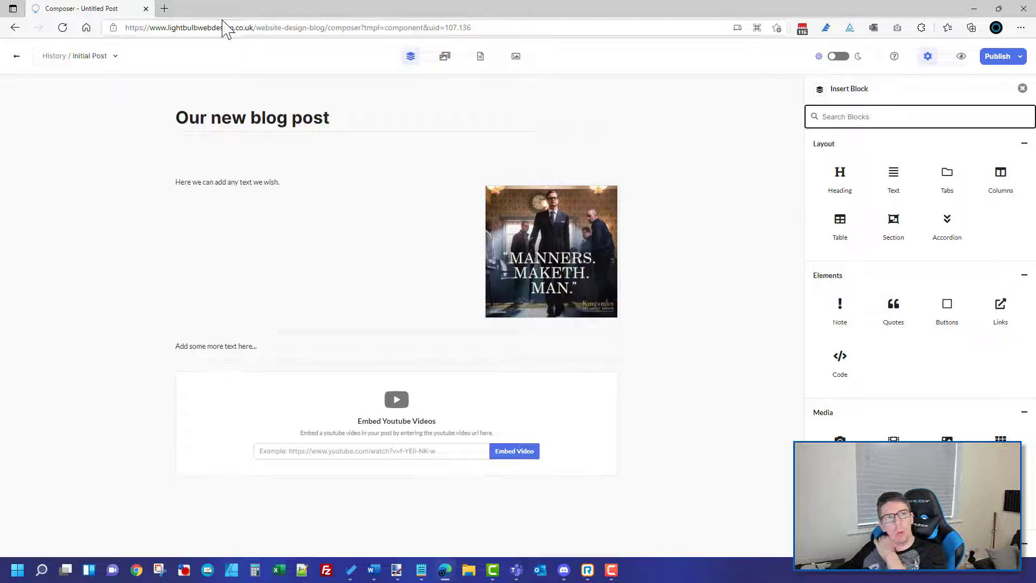
Open lightbulbwebdesign.co.uk in a new browser tab and look over the existing posts on its Blog page.
left_click(165, 8)
type("lightbulbwebdesign.co.uk")
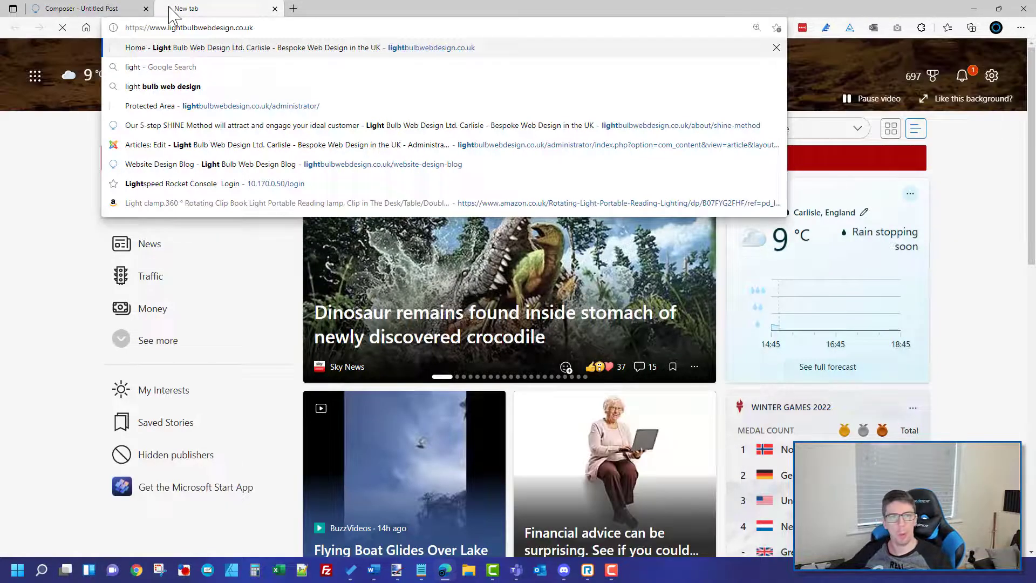
key("Return")
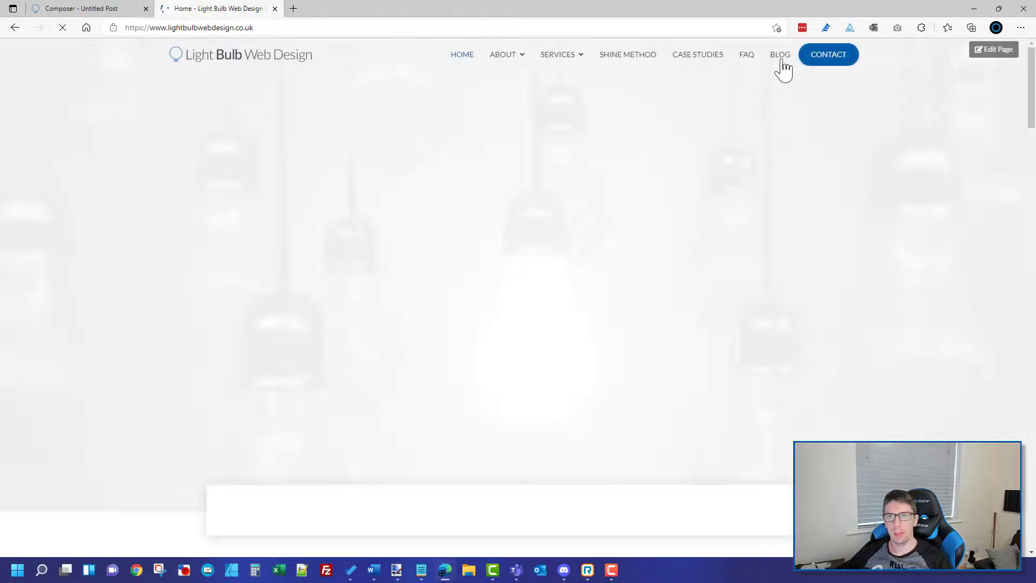
left_click(780, 56)
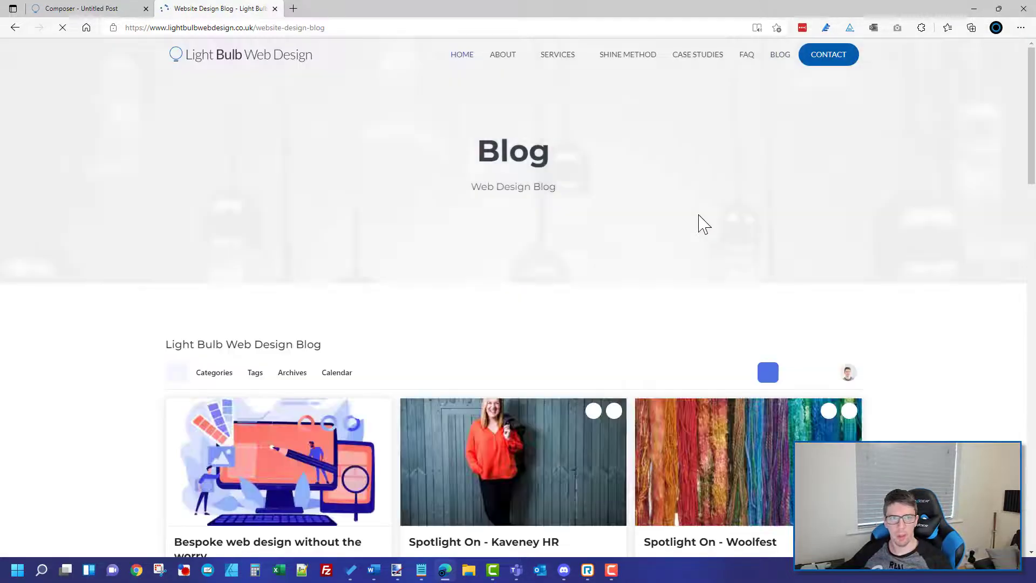
scroll(365, 296, "down", 3)
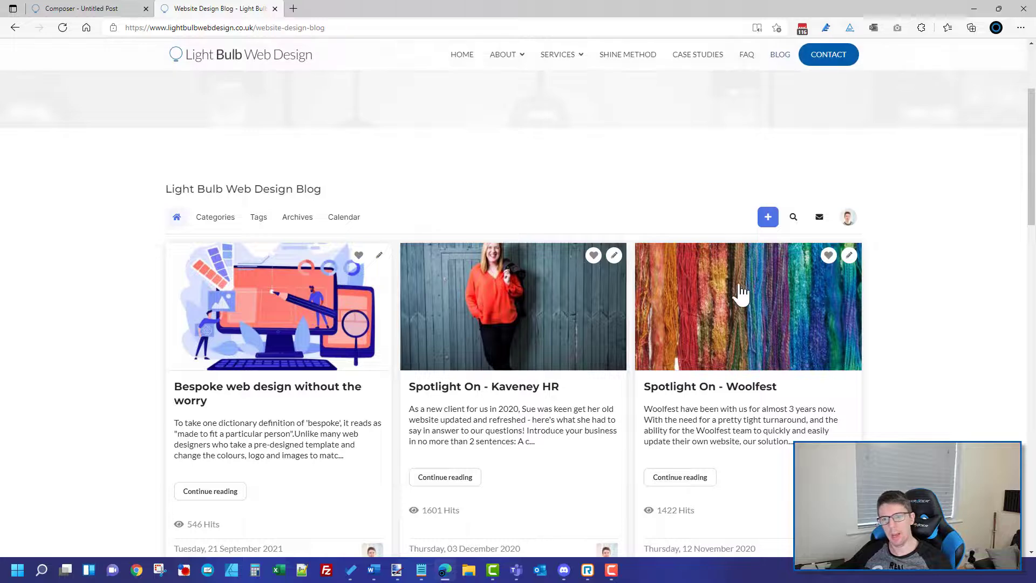
scroll(511, 284, "down", 2)
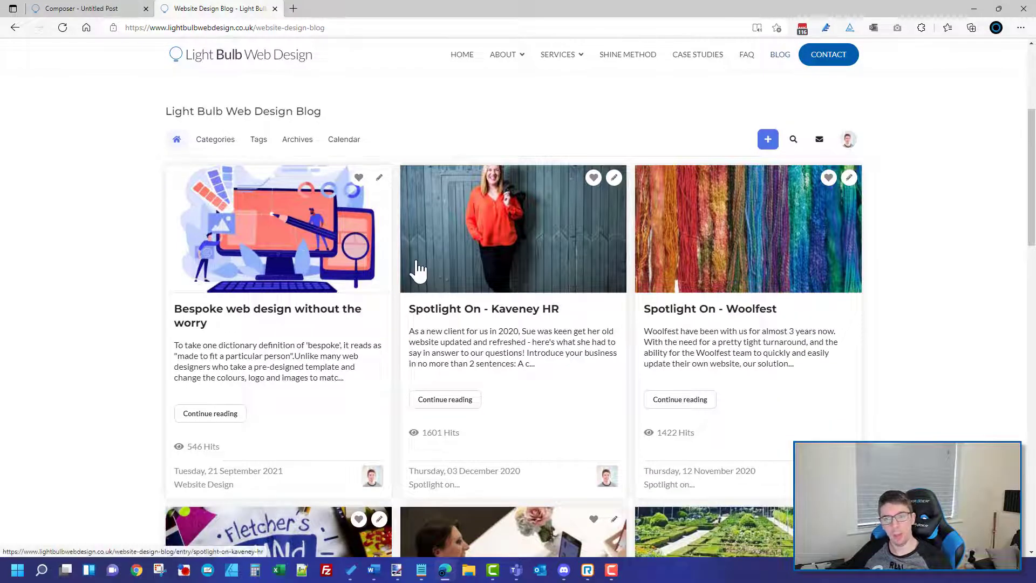
scroll(416, 269, "up", 5)
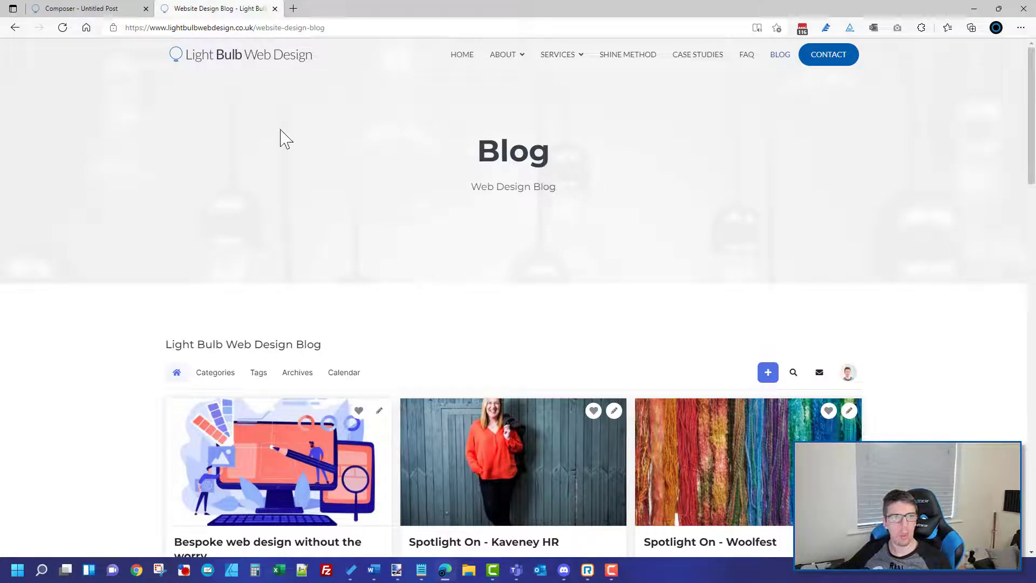
Return to the post composer and browse this post's media for a possible post cover image.
left_click(85, 8)
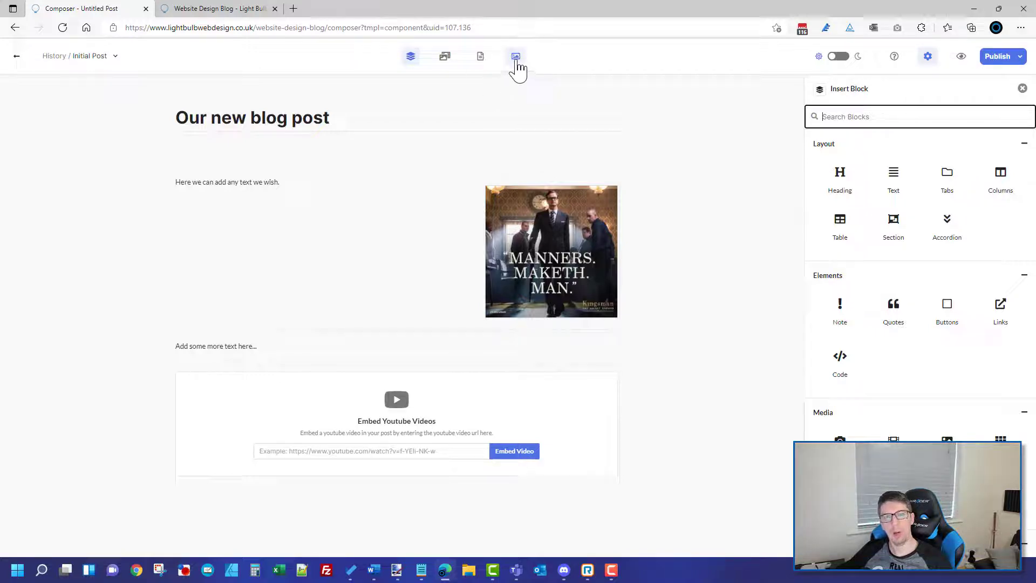
left_click(515, 59)
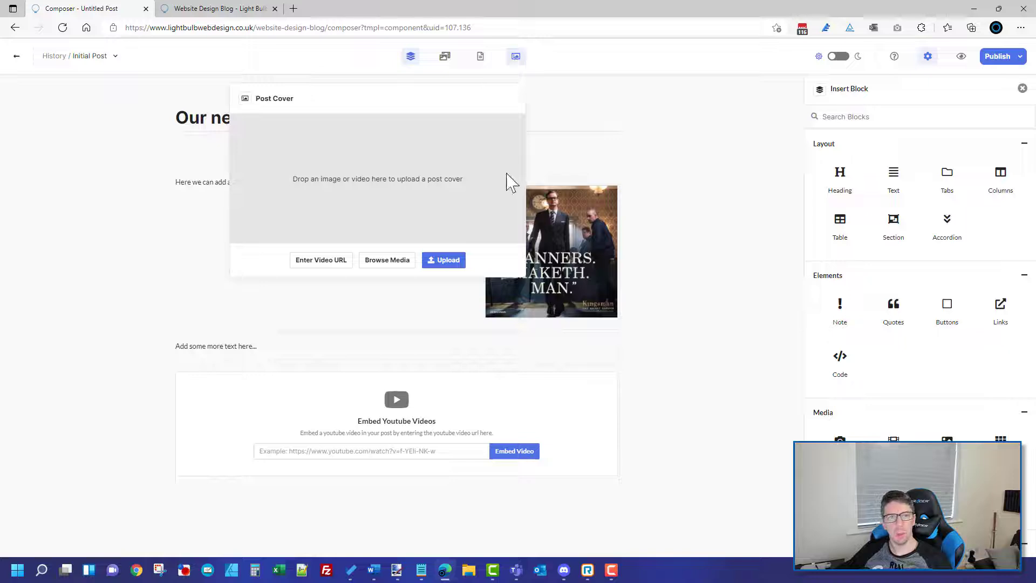
left_click(392, 264)
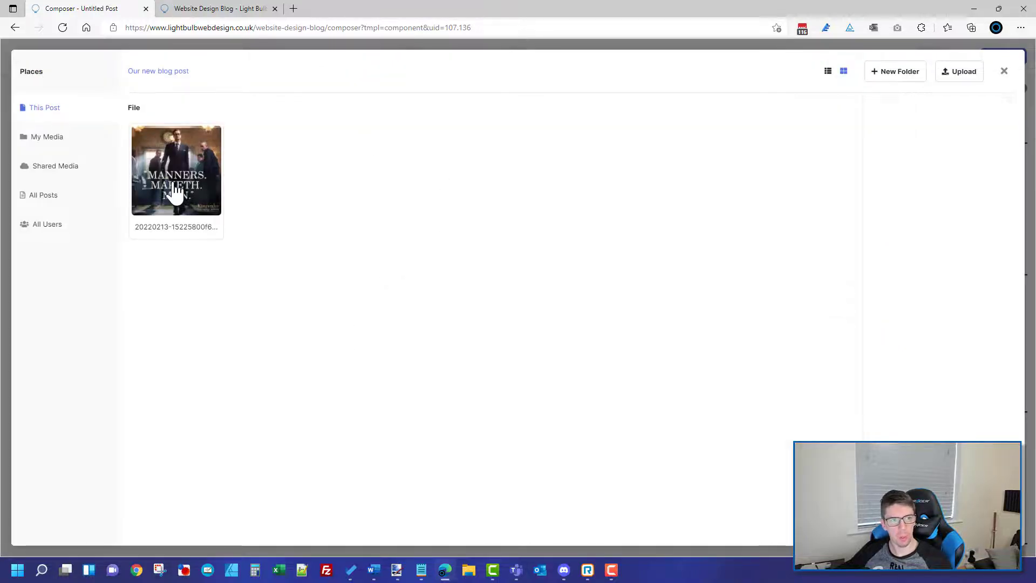
left_click(175, 190)
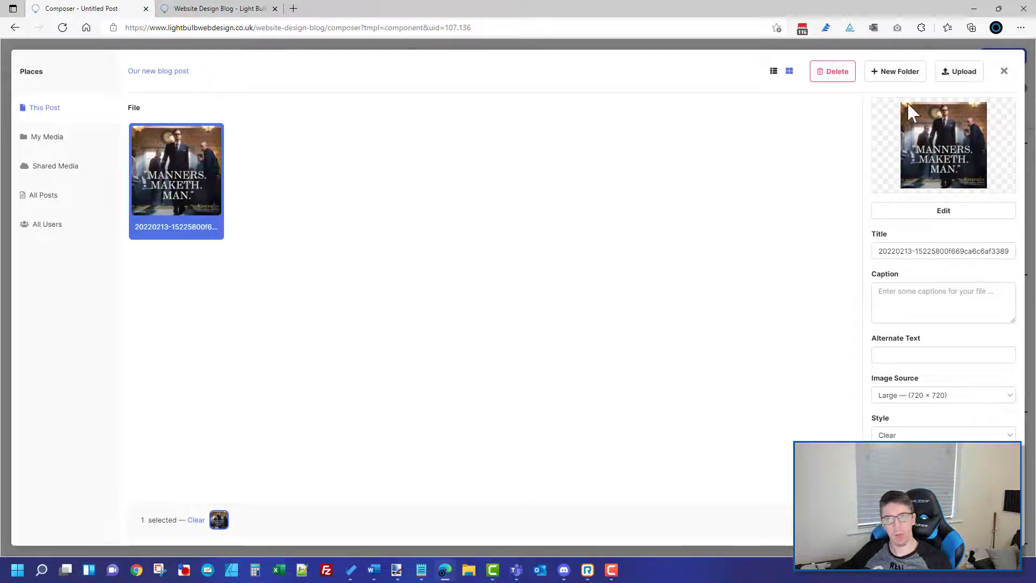
left_click(1003, 72)
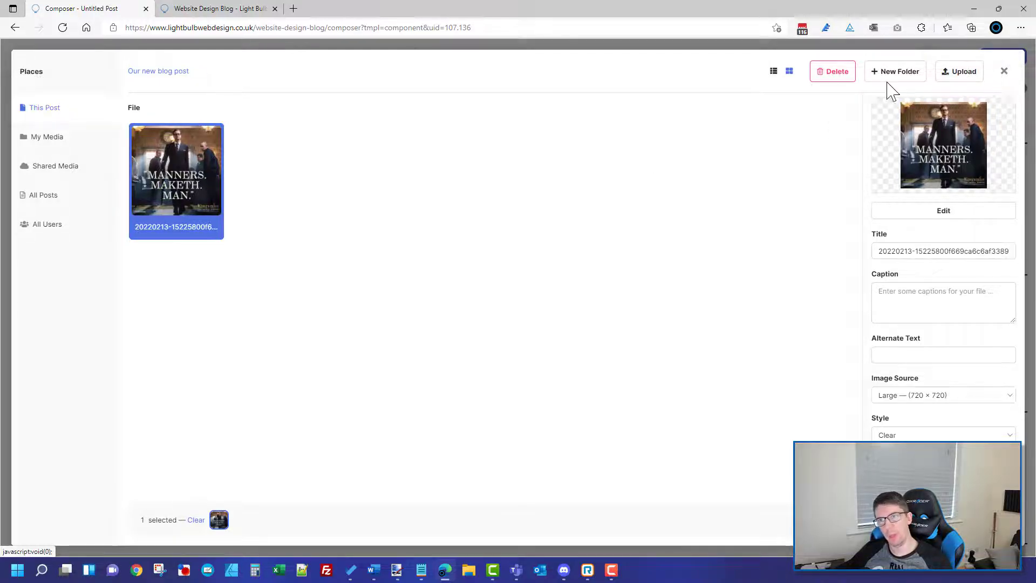
Upload the "Manners Maketh Man" image from the Desktop as the post cover.
left_click(516, 58)
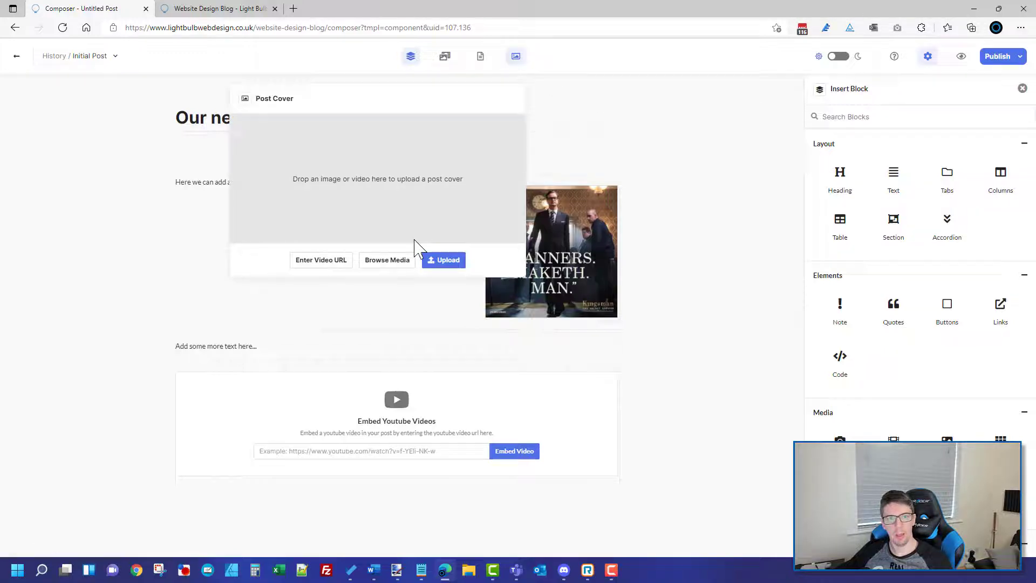
left_click(455, 262)
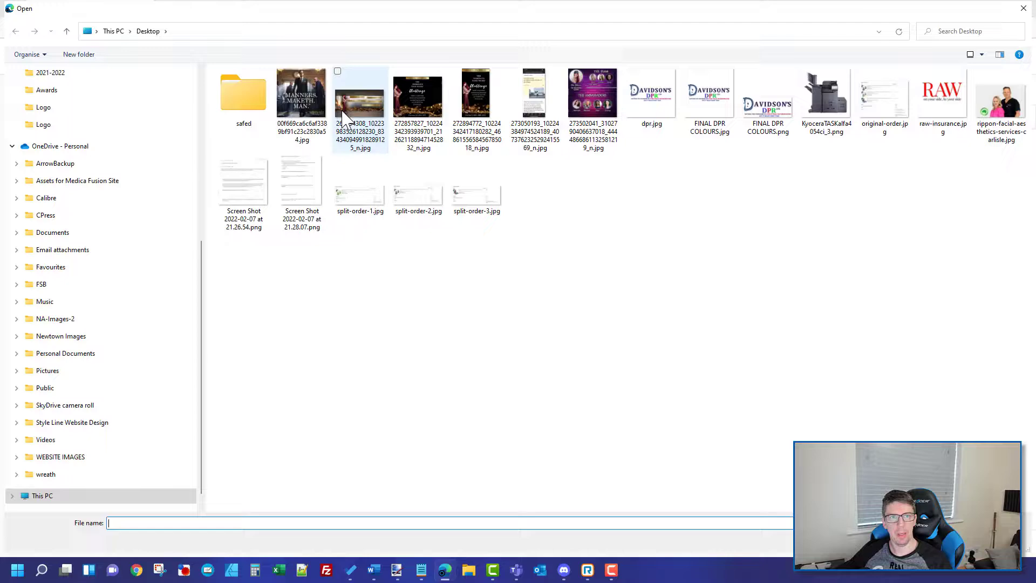
double_click(301, 95)
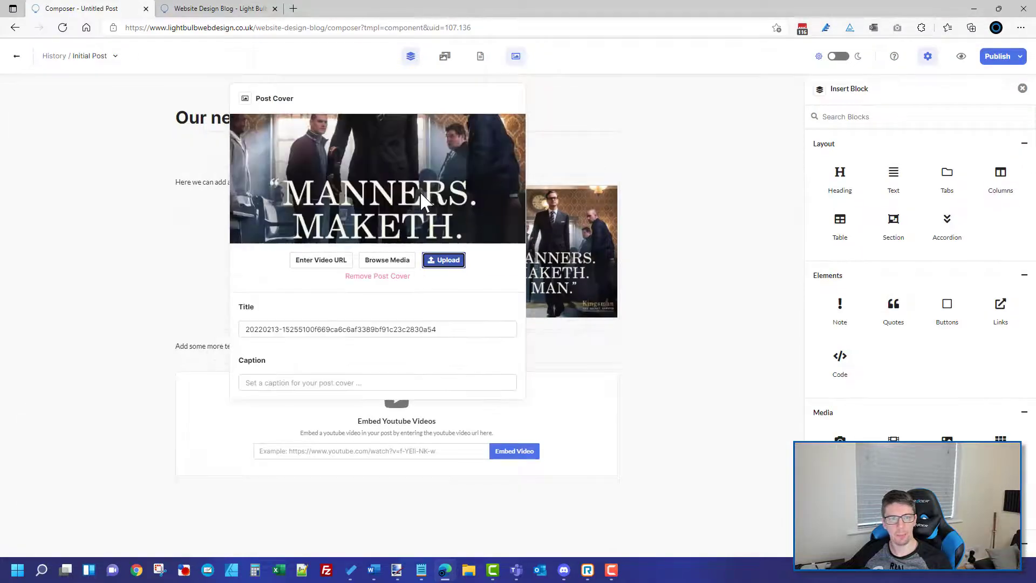
left_click(363, 386)
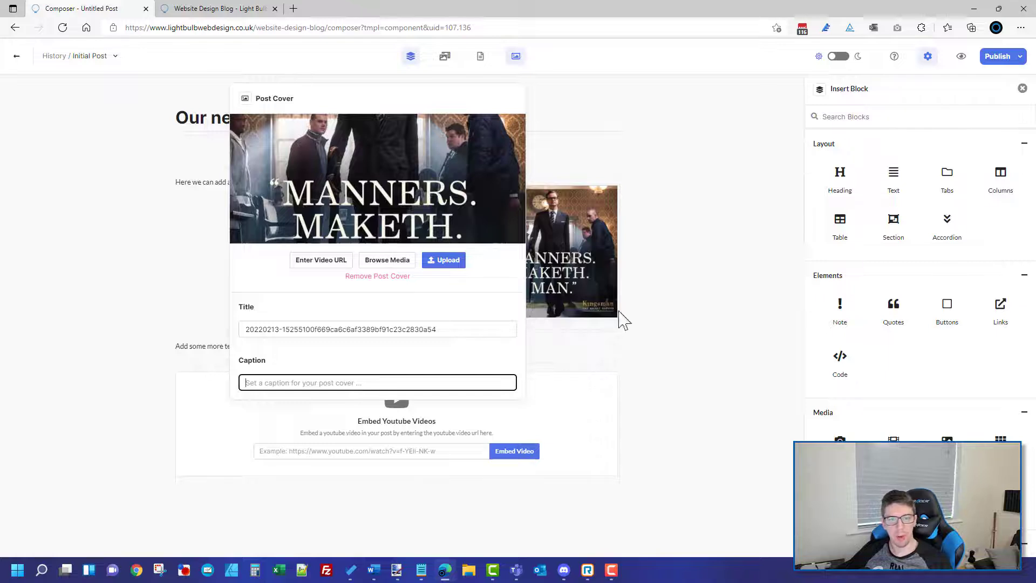
left_click(671, 171)
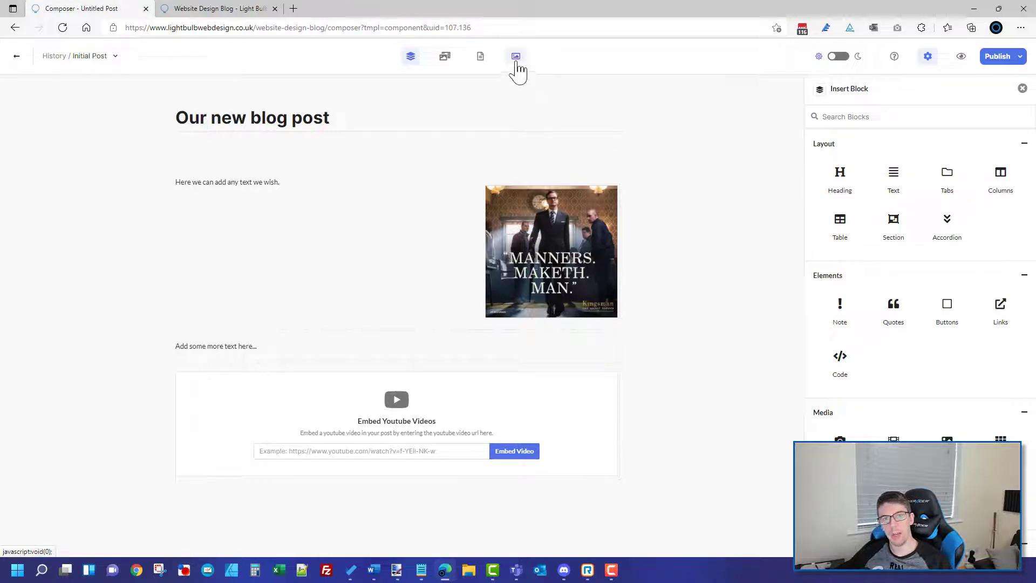
Reopen the post cover settings and remove the uploaded cover image.
left_click(516, 57)
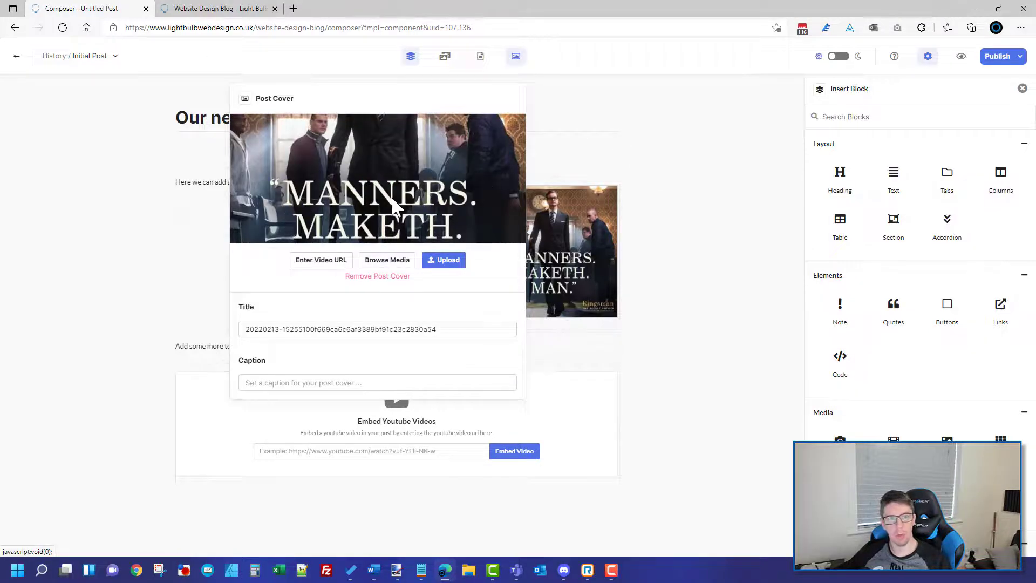
left_click(683, 256)
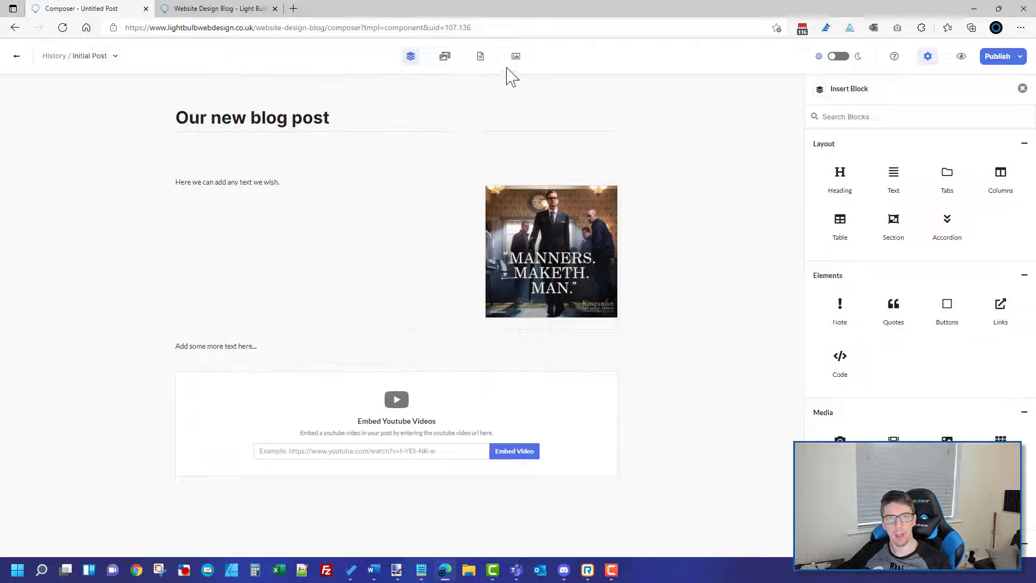
left_click(516, 57)
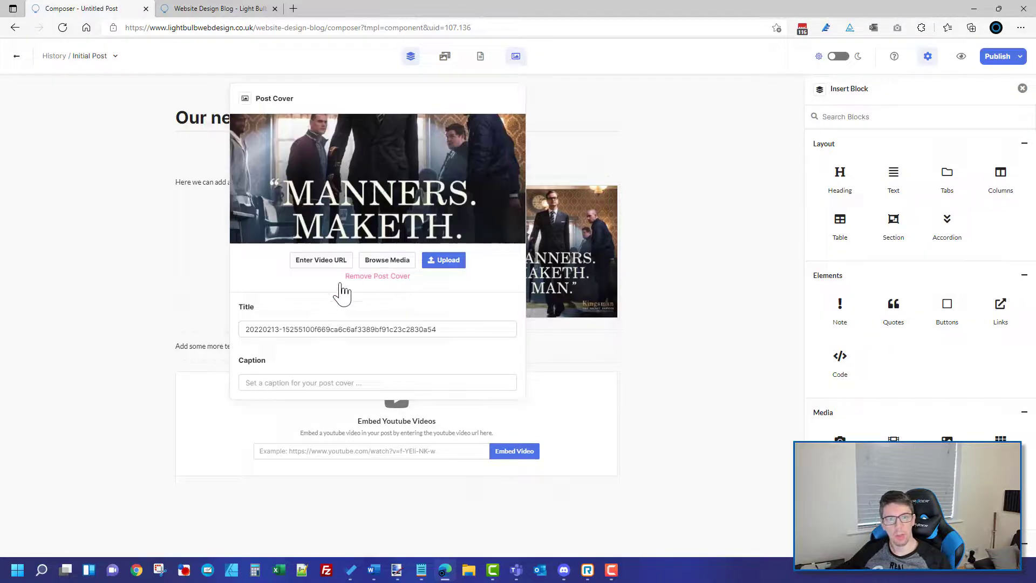
left_click(381, 277)
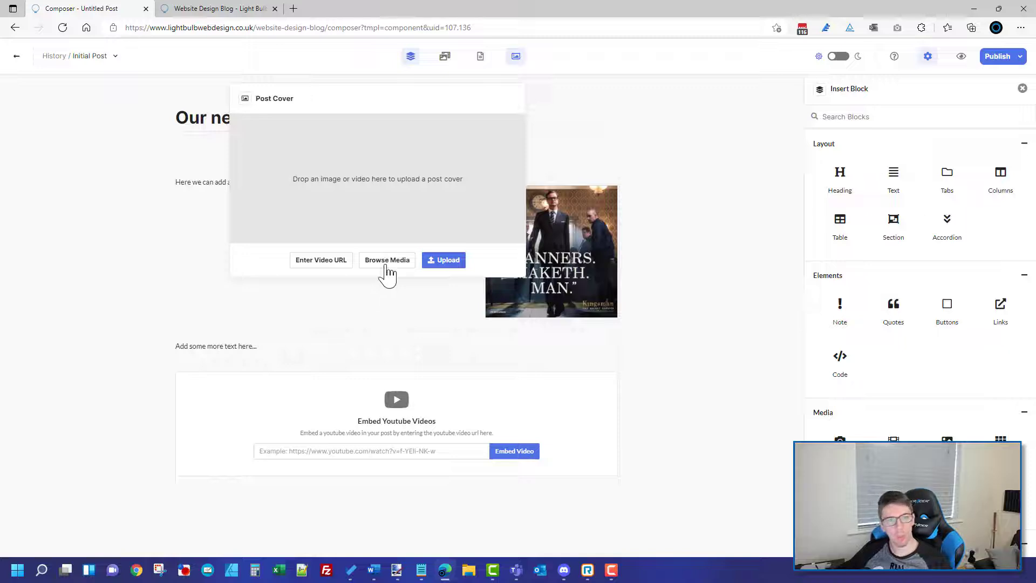
left_click(388, 260)
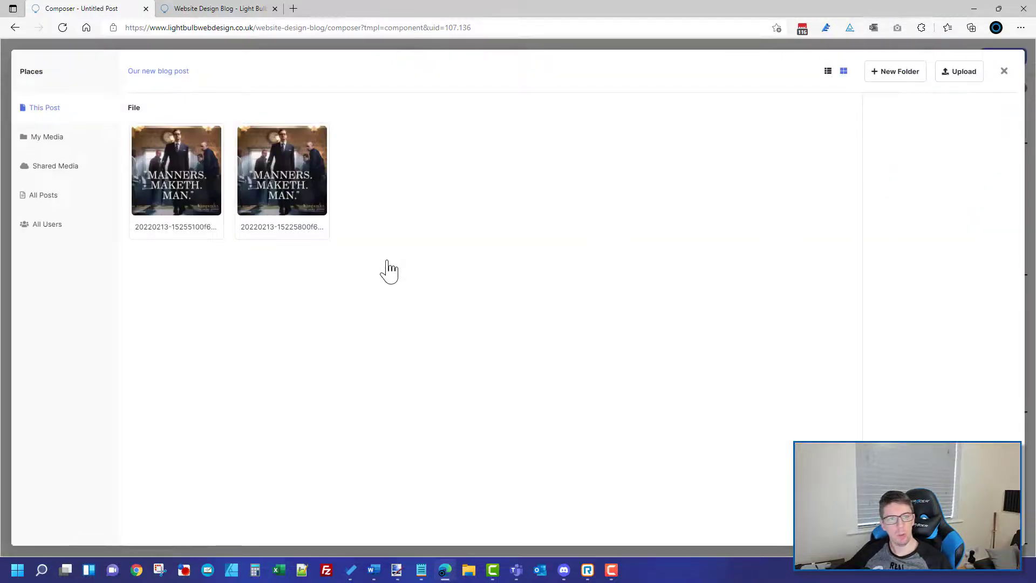
left_click(265, 152)
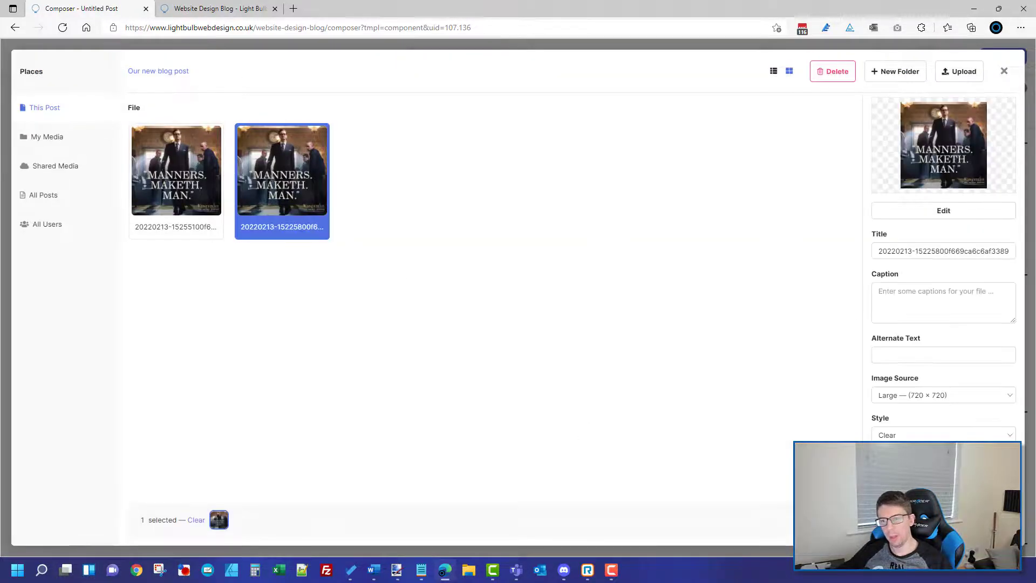
left_click(1004, 71)
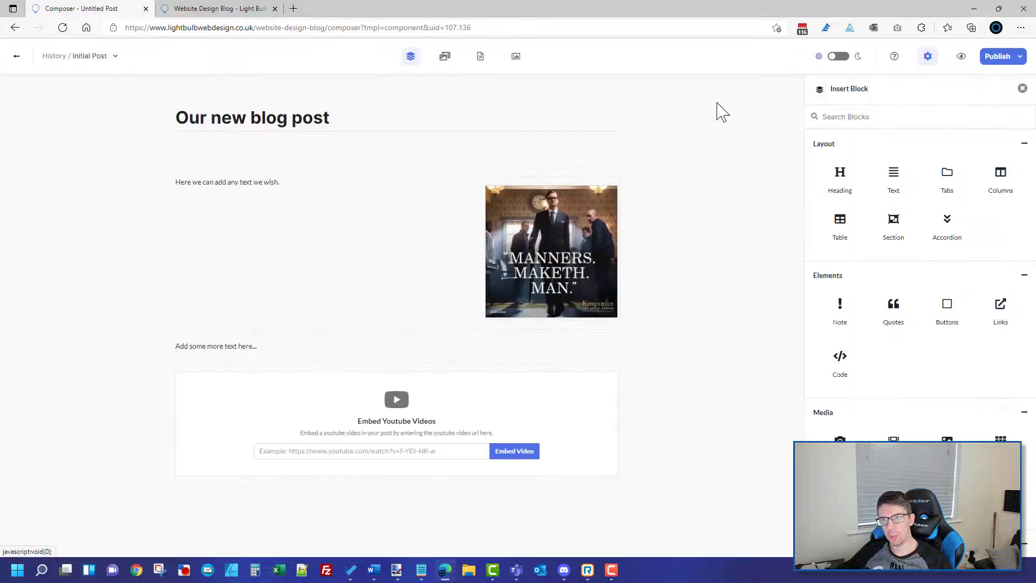
Examine the video URL option for the post cover and its supported providers.
left_click(515, 56)
left_click(342, 264)
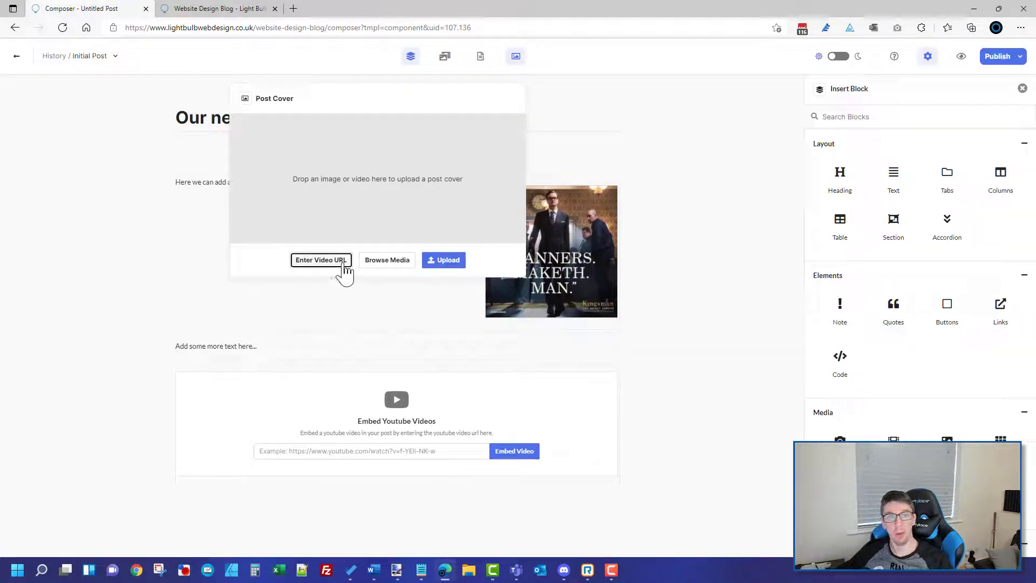
left_click(342, 261)
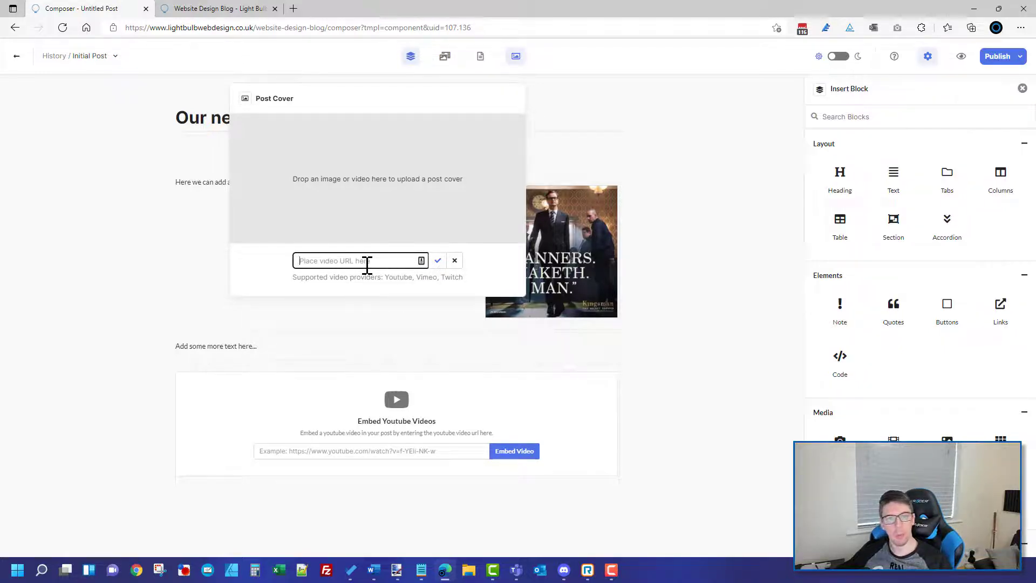
left_click(455, 261)
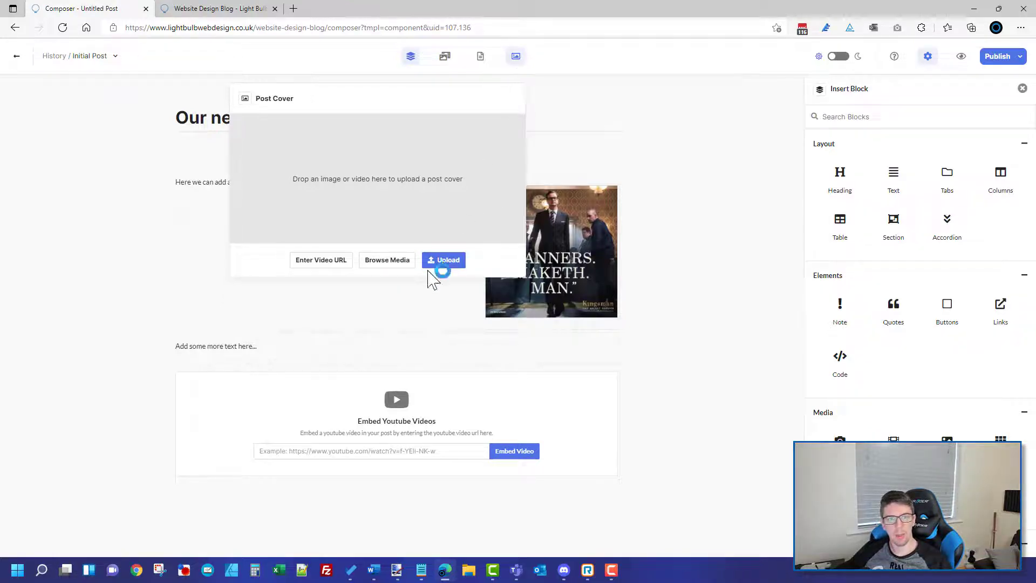
left_click(388, 260)
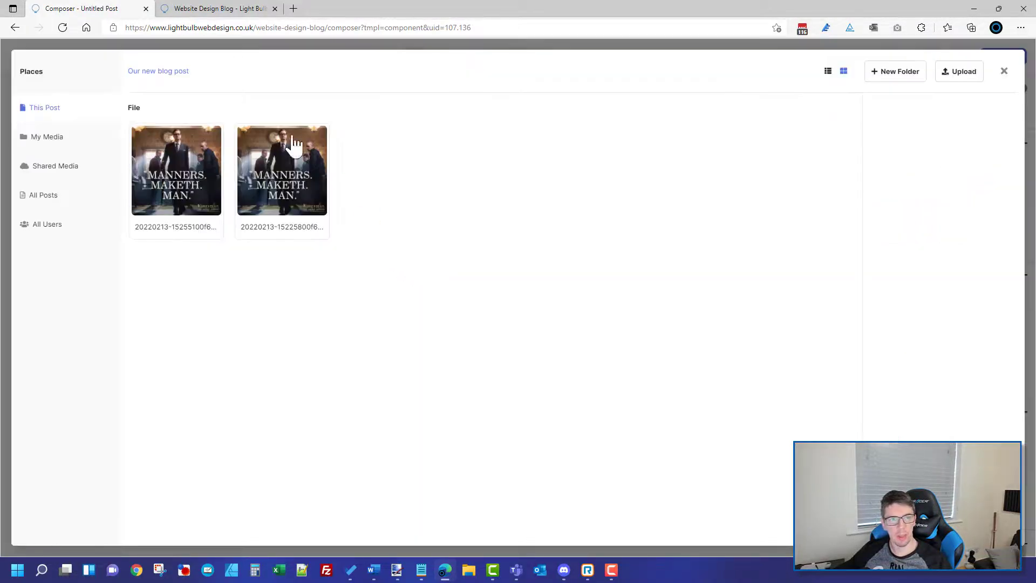
left_click(291, 145)
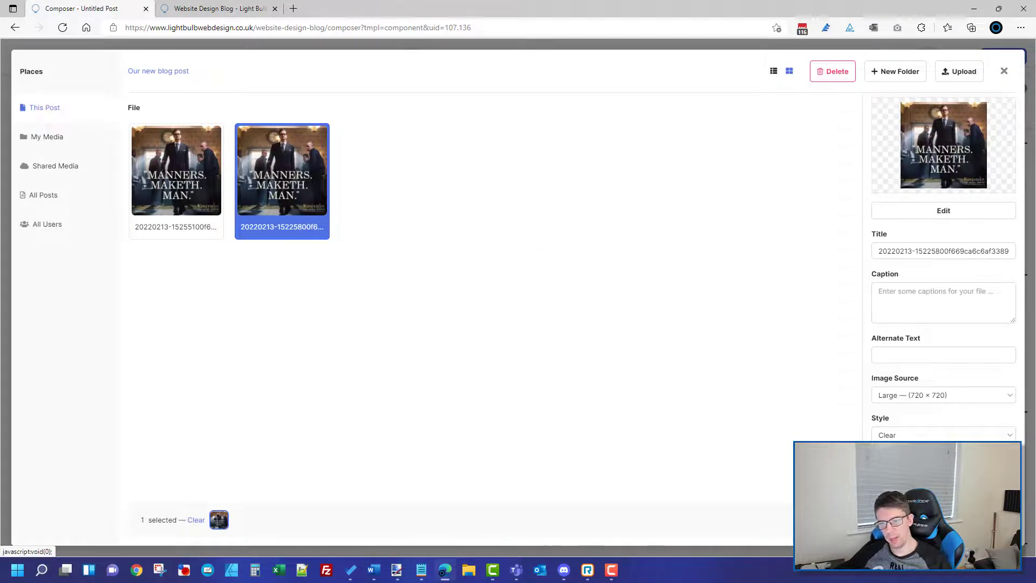
left_click(826, 519)
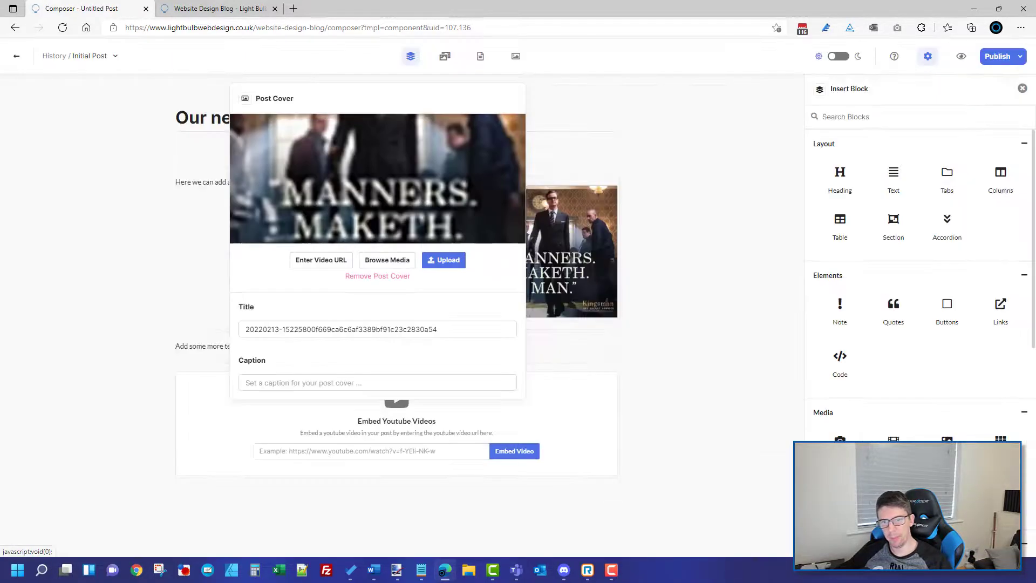
left_click(699, 360)
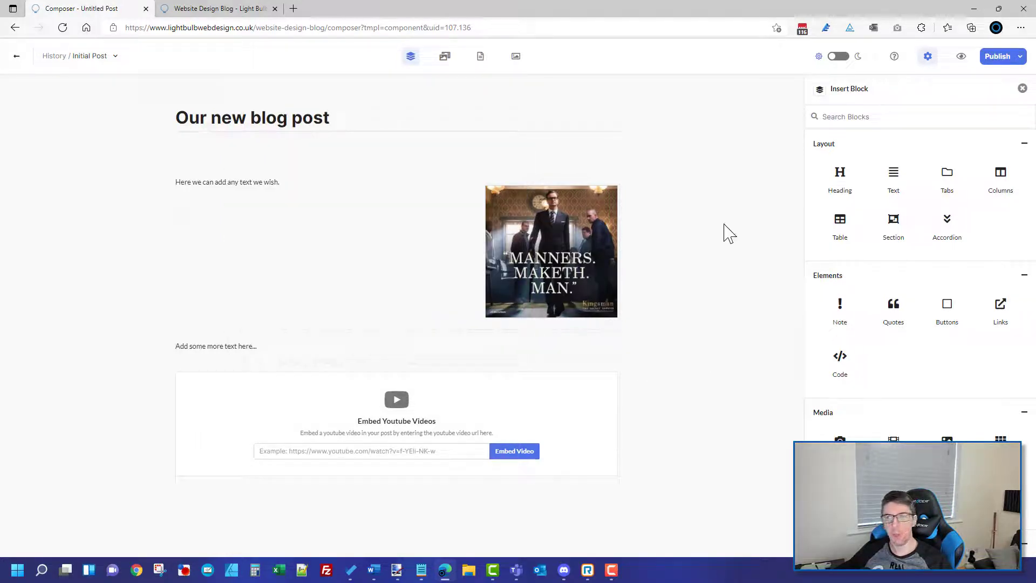
Publish the post immediately and reload the live Blog page to check its listing.
left_click(998, 59)
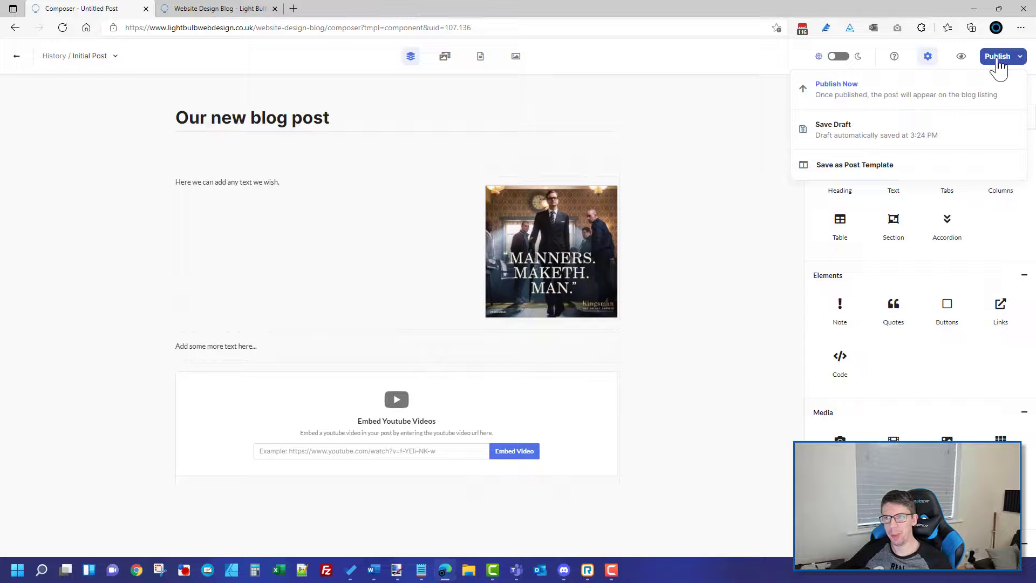
left_click(838, 103)
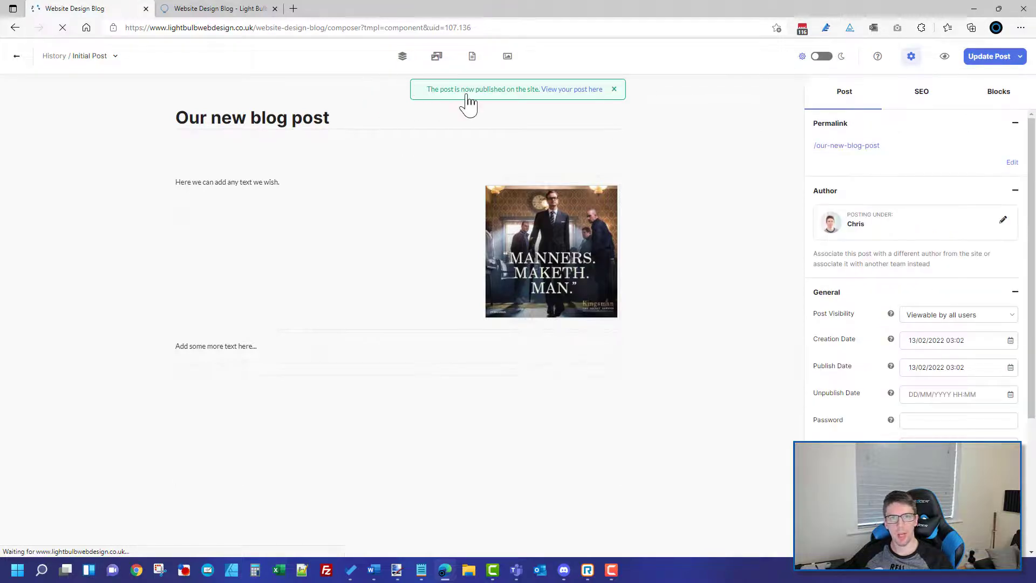
left_click(222, 9)
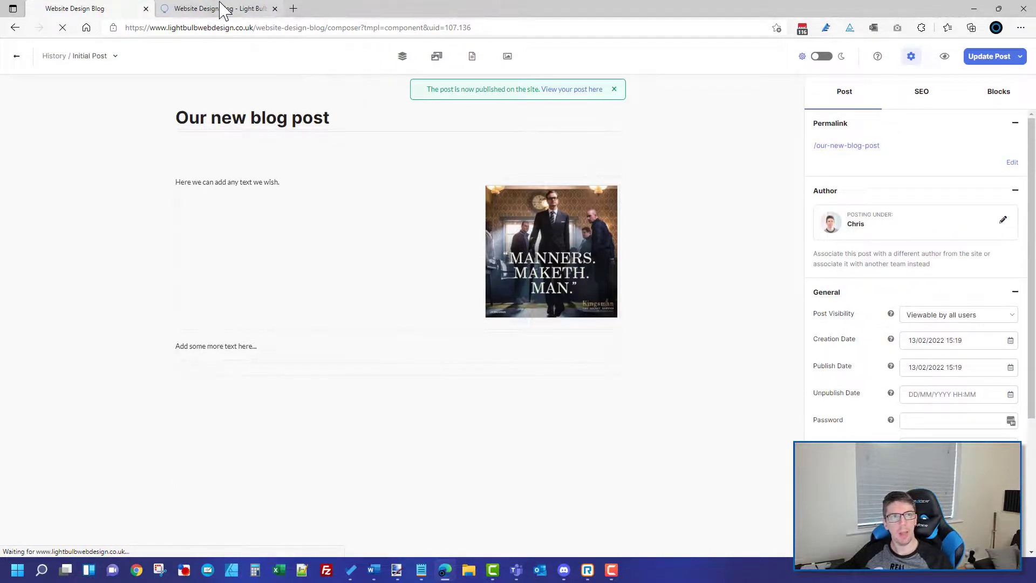
left_click(212, 28)
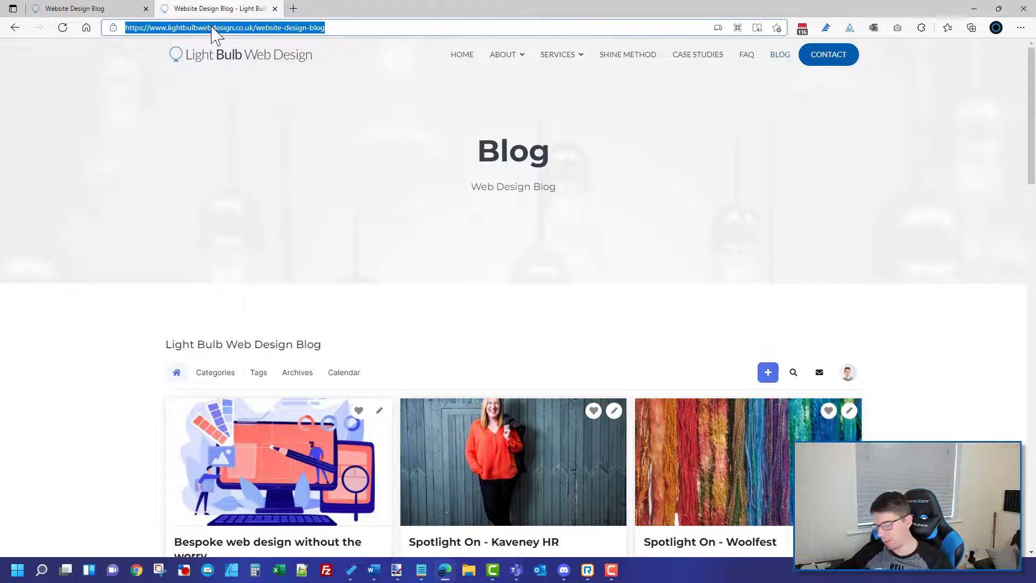
key("Return")
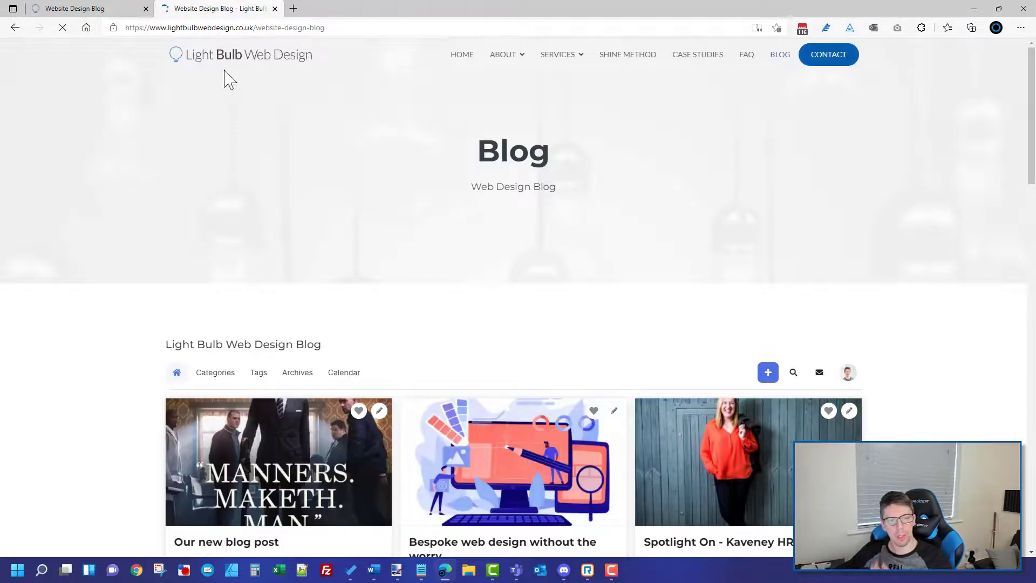
scroll(350, 455, "down", 3)
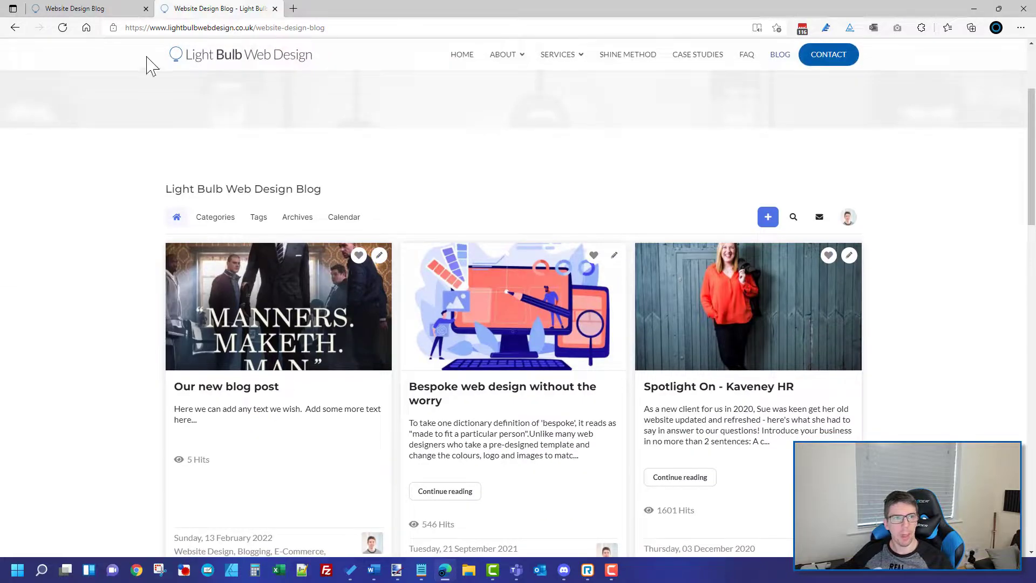
Exit the composer back to the Blog page and close the second browser tab.
left_click(111, 13)
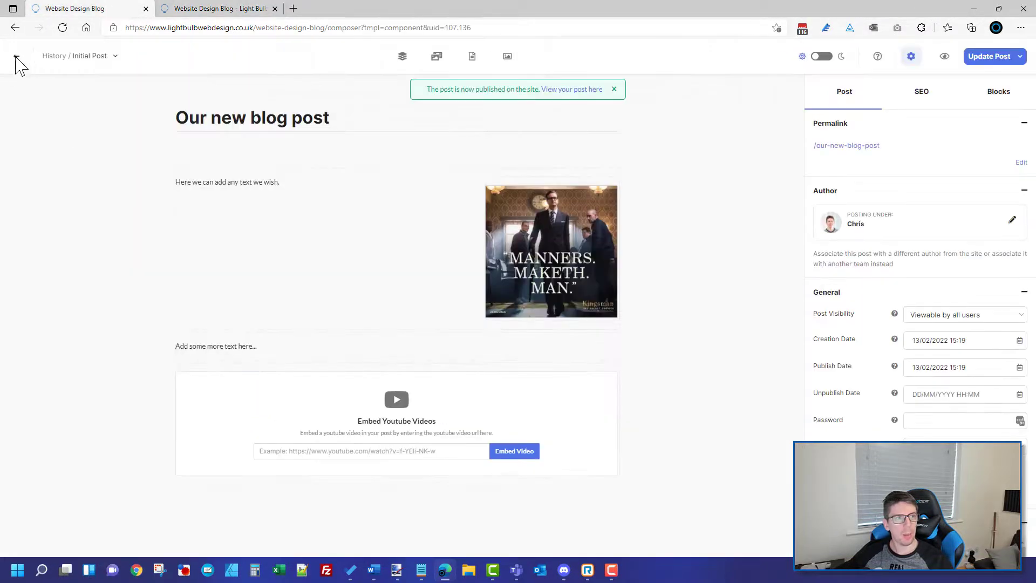
left_click(16, 57)
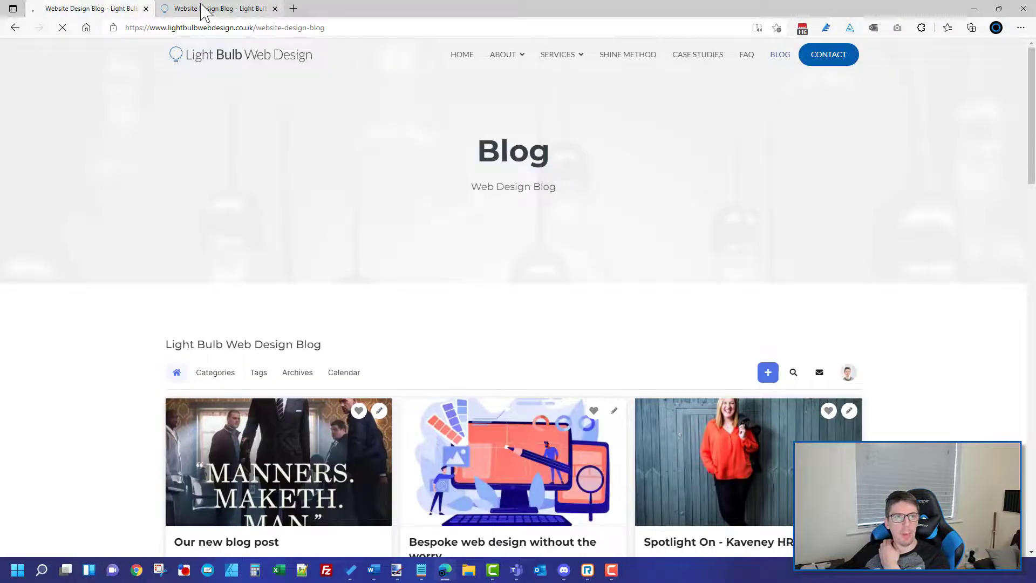
left_click(274, 8)
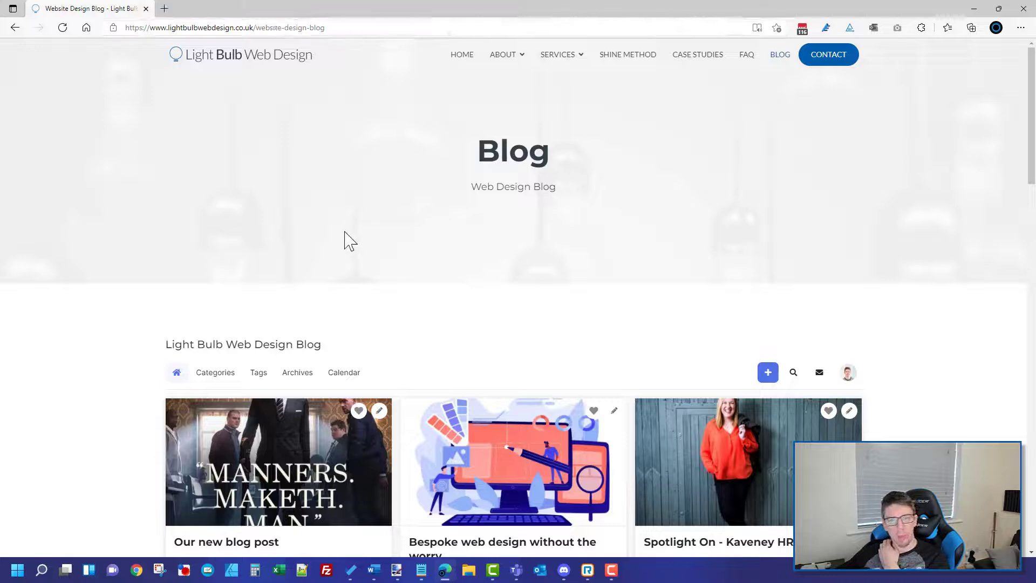
Move the post "Our new blog post" to the trash from the blog listing and confirm the removal.
scroll(701, 318, "down", 1)
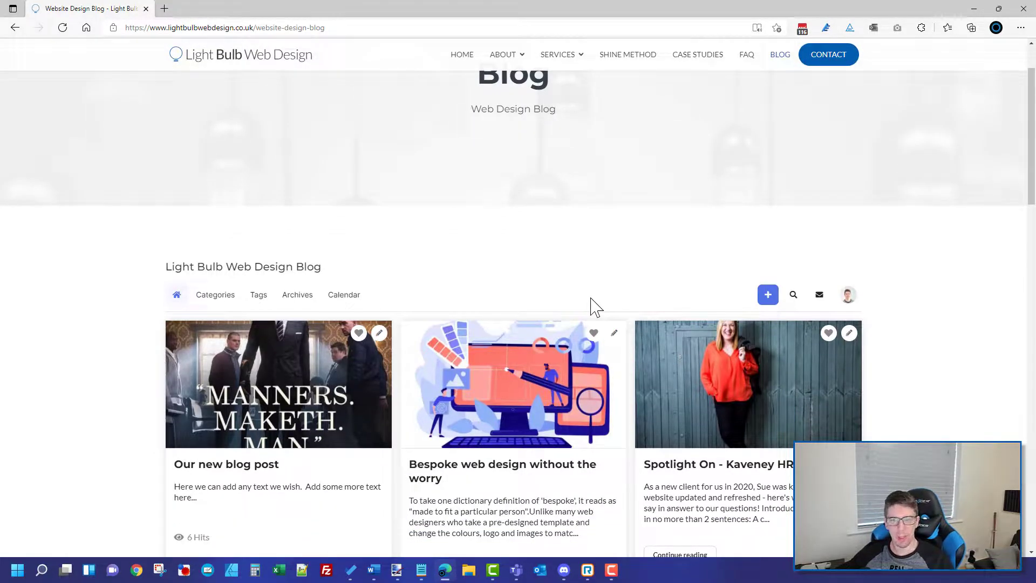
left_click(381, 336)
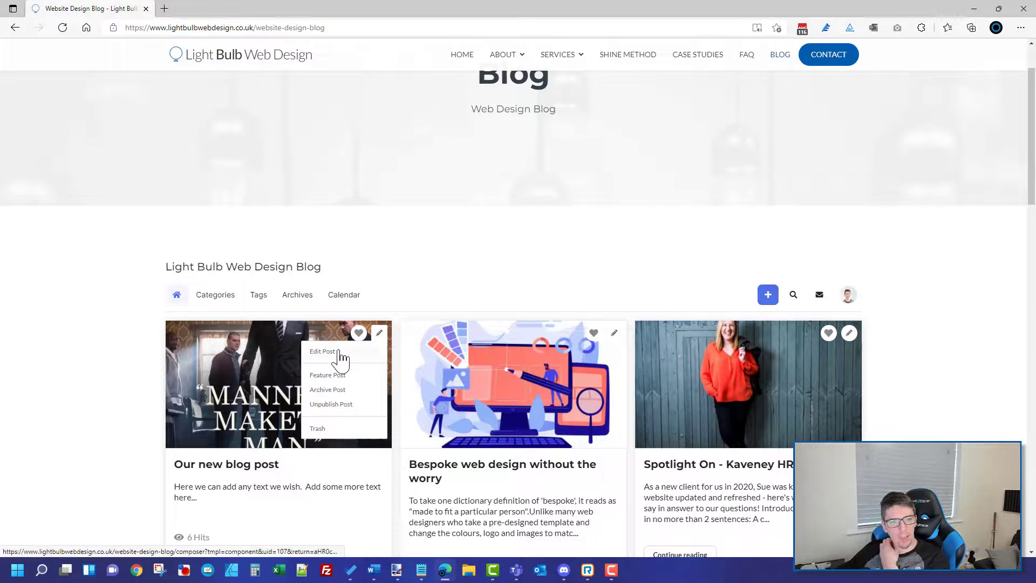
left_click(317, 429)
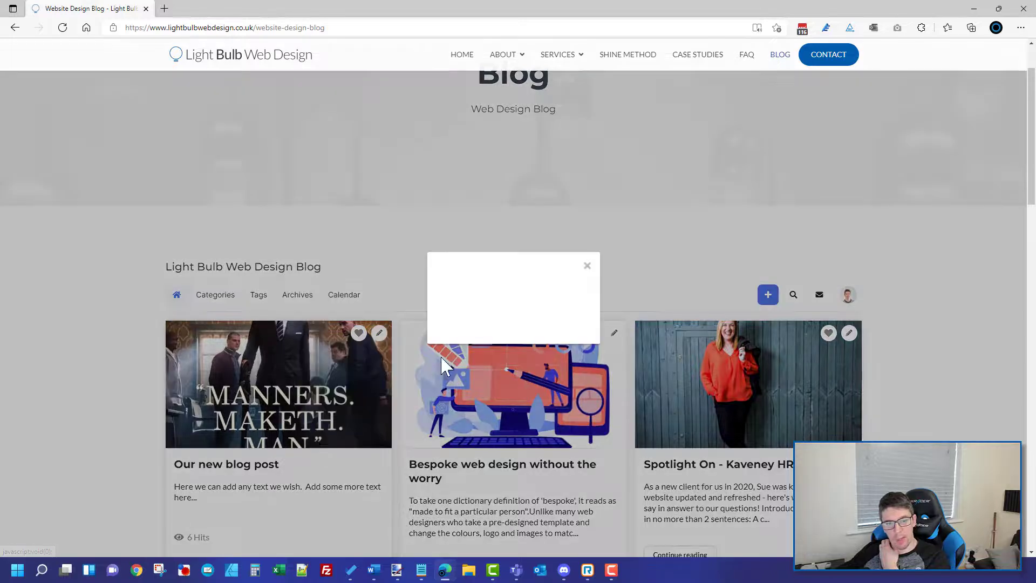
left_click(572, 349)
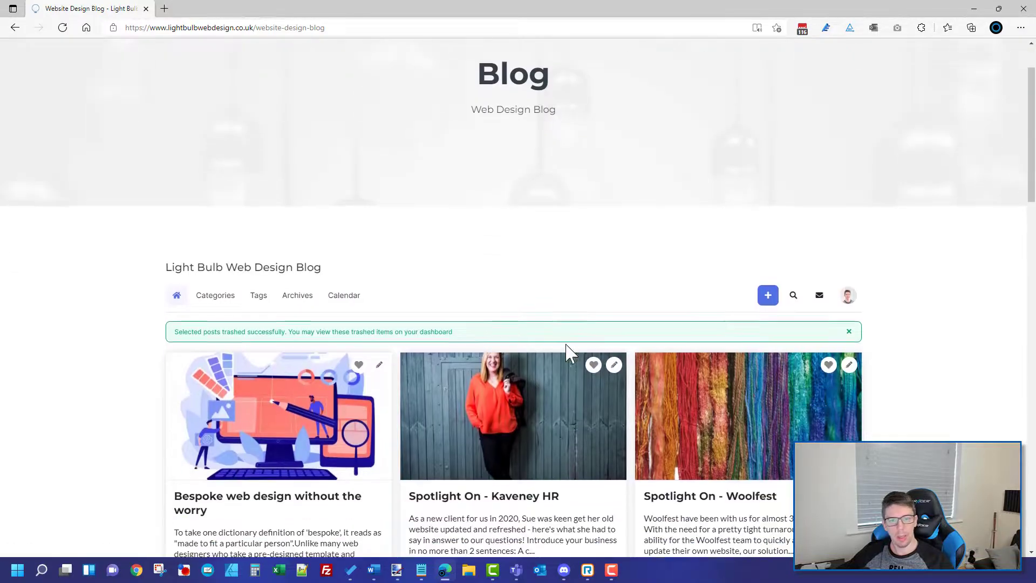
Look through the blog's management options, open the Posts management page and review its list of posts.
left_click(850, 295)
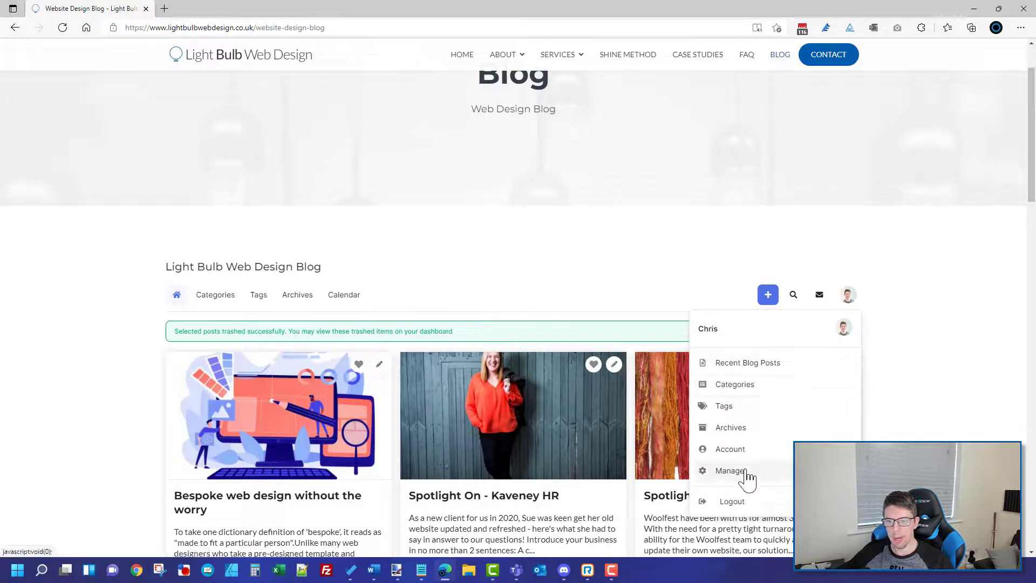
left_click(730, 470)
scroll(745, 479, "down", 1)
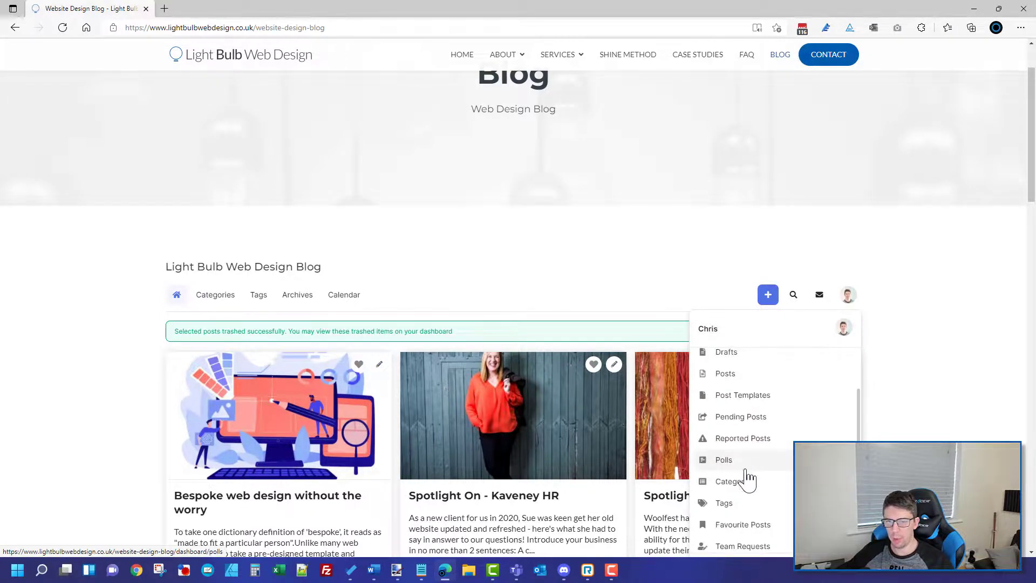
scroll(742, 442, "up", 3)
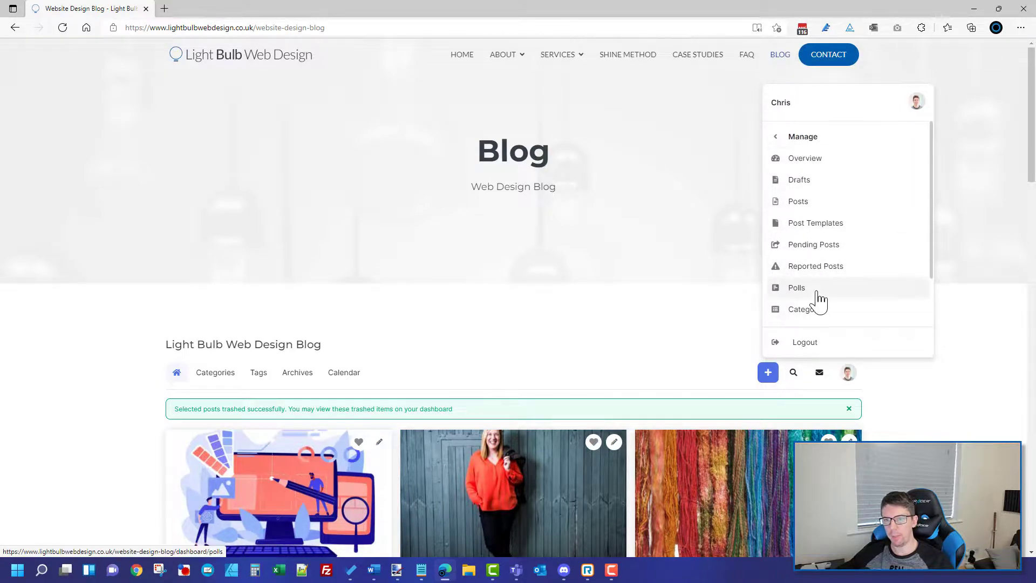
scroll(815, 300, "down", 3)
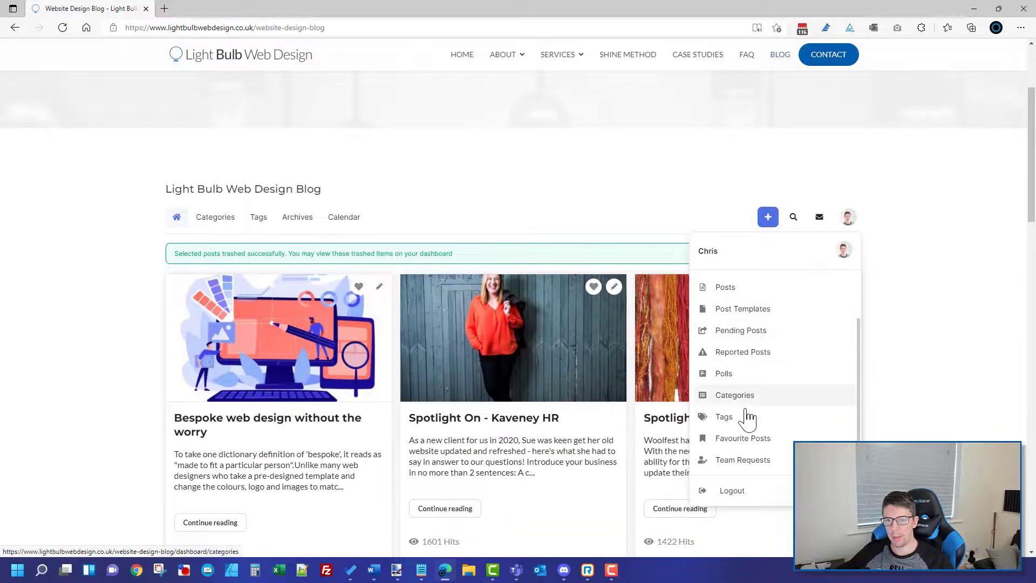
scroll(731, 378, "up", 2)
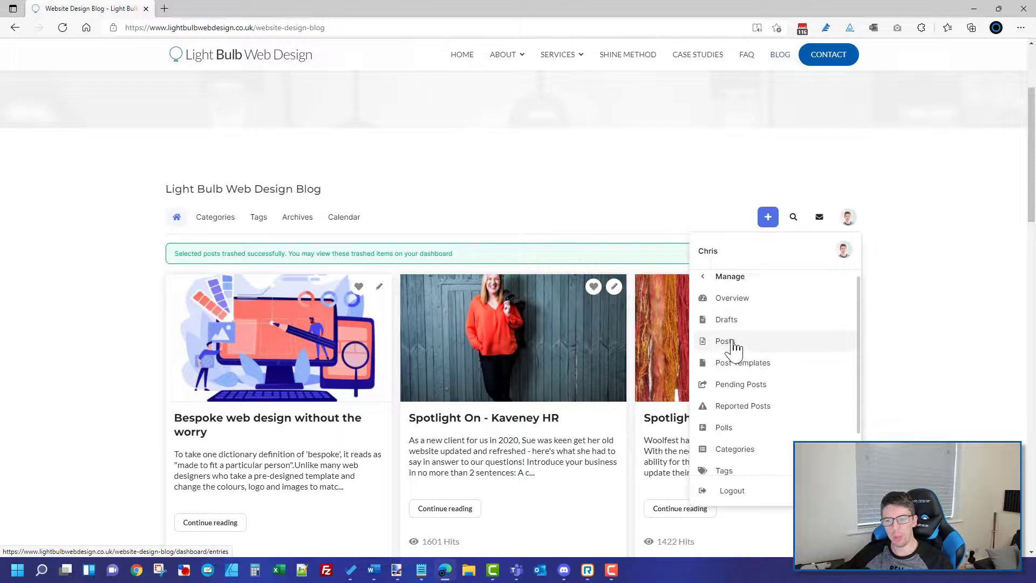
left_click(730, 345)
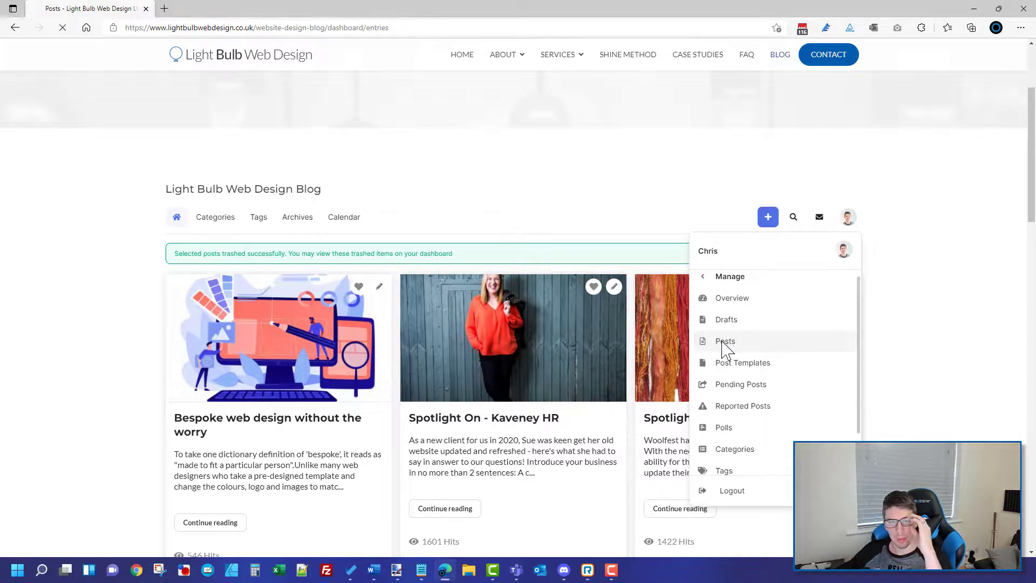
scroll(556, 354, "down", 4)
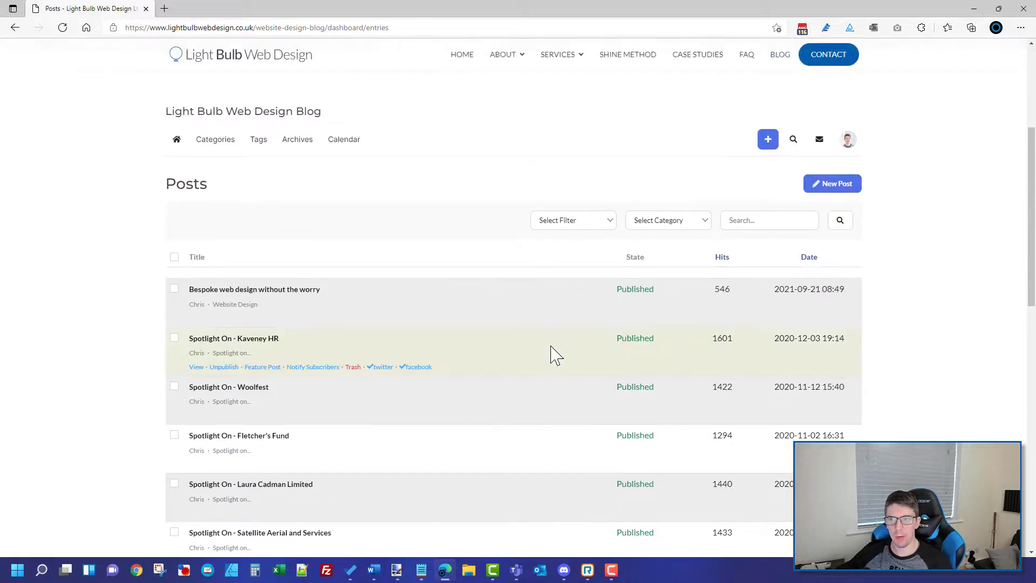
scroll(556, 354, "down", 5)
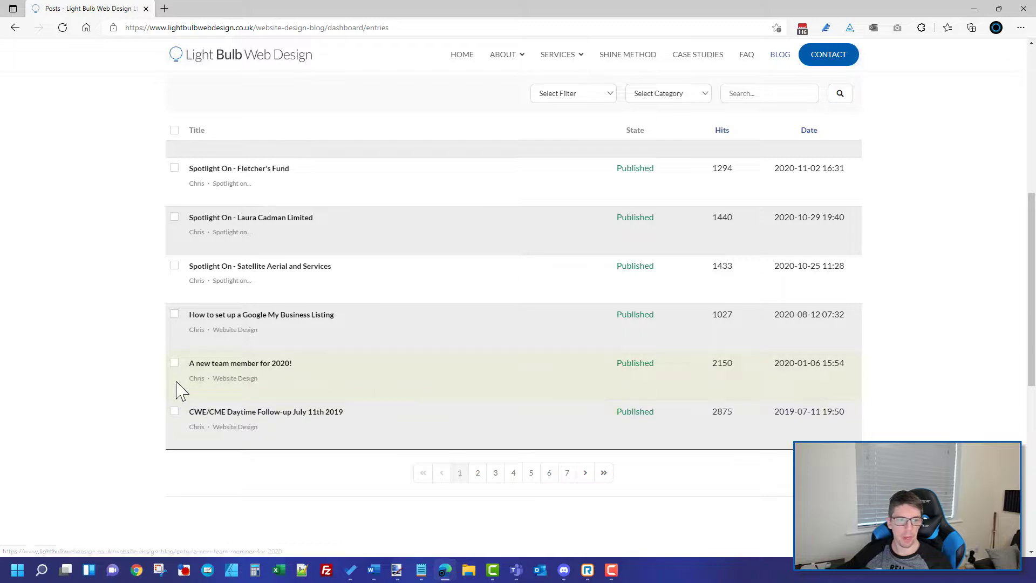
Select the post "A new team member for 2020!" and try out the bulk actions, choosing Trash without applying it.
left_click(174, 363)
scroll(446, 352, "up", 8)
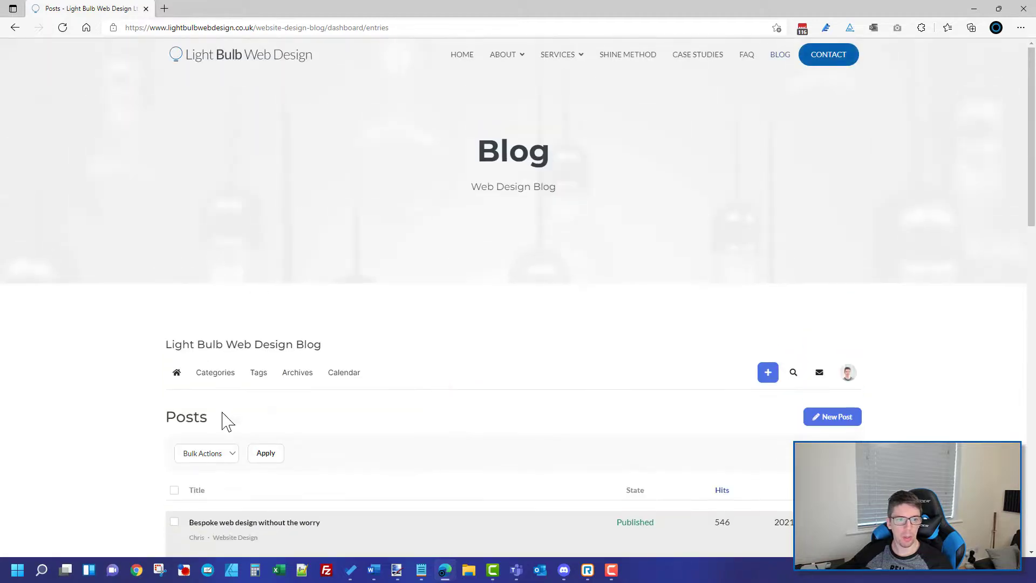
left_click(209, 378)
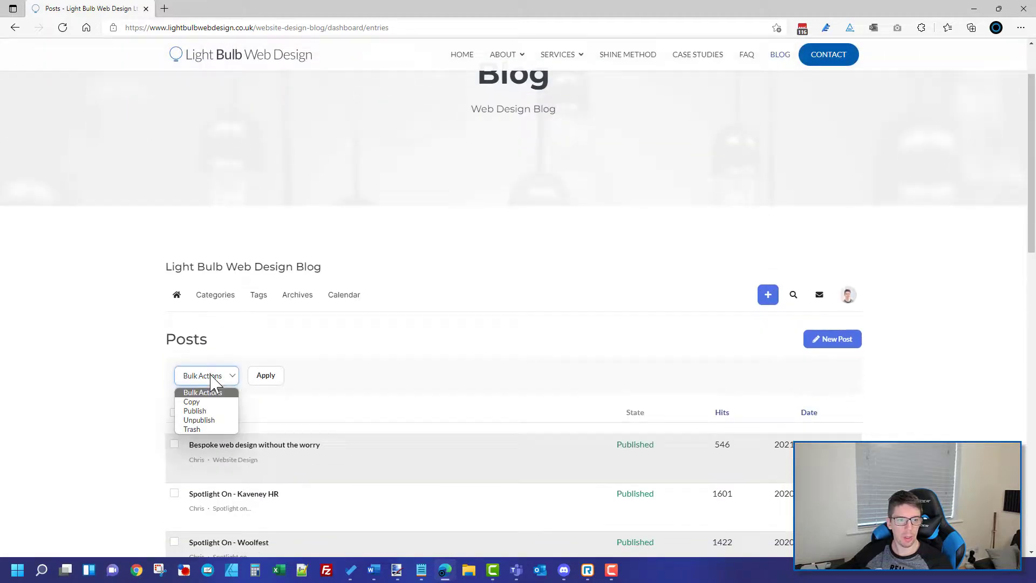
left_click(202, 430)
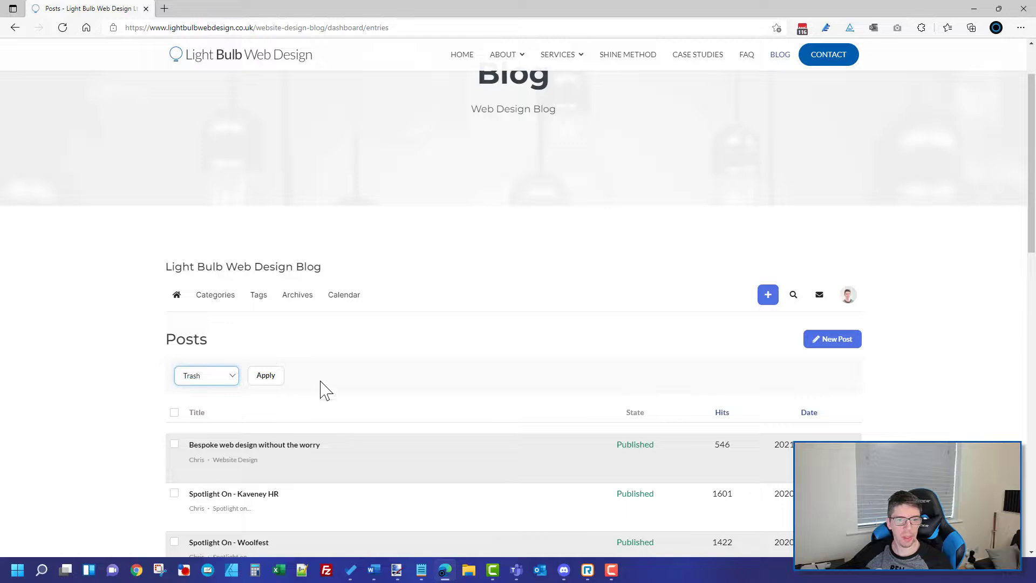
left_click(226, 383)
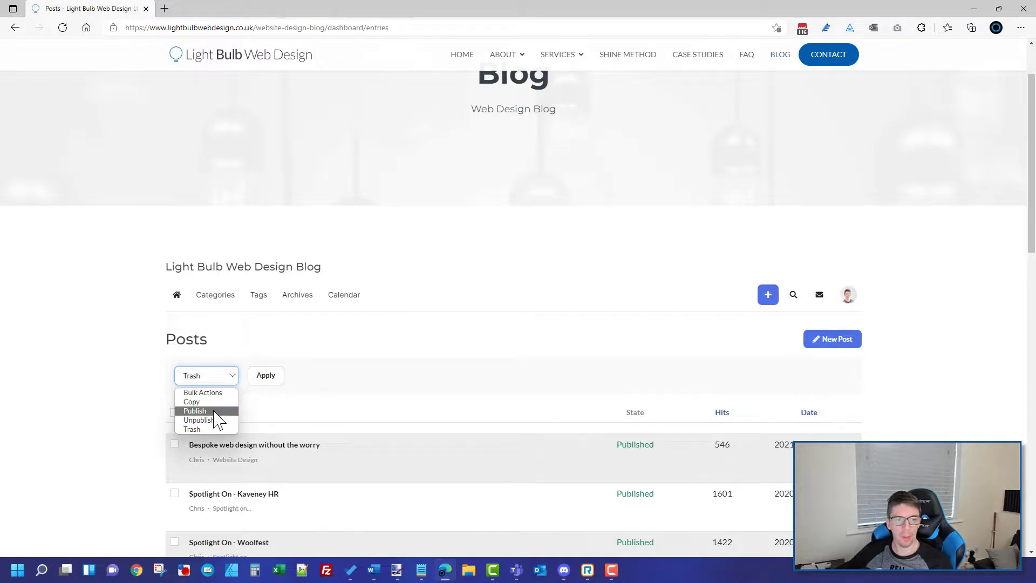
left_click(478, 340)
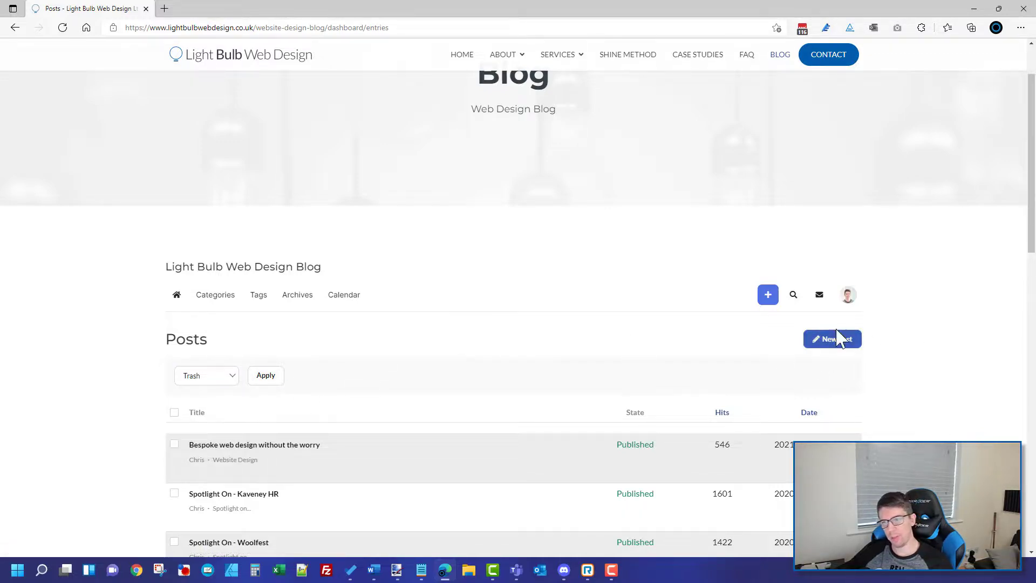
Log out of the blog account and return to the blog's home listing.
left_click(847, 297)
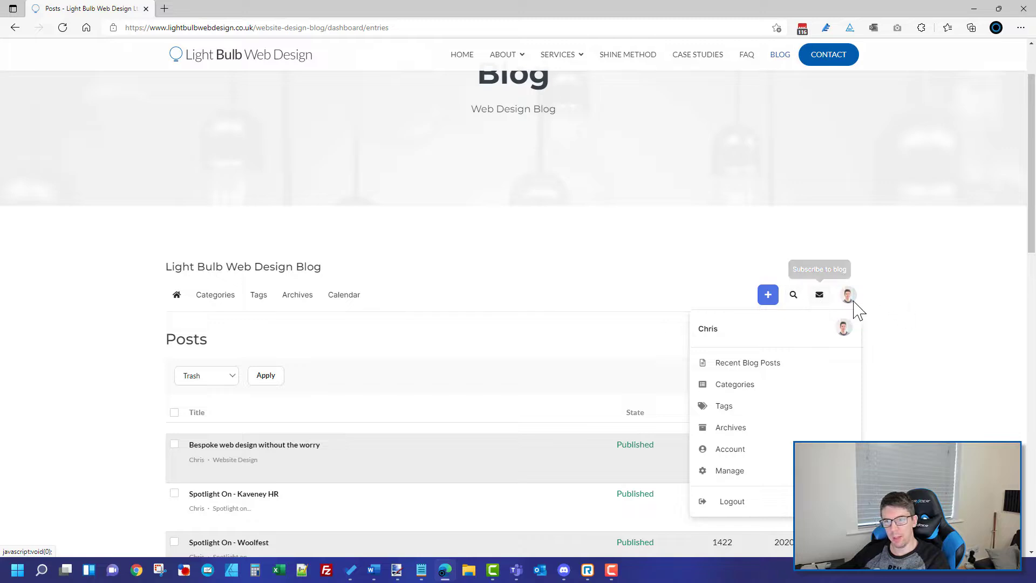
left_click(729, 502)
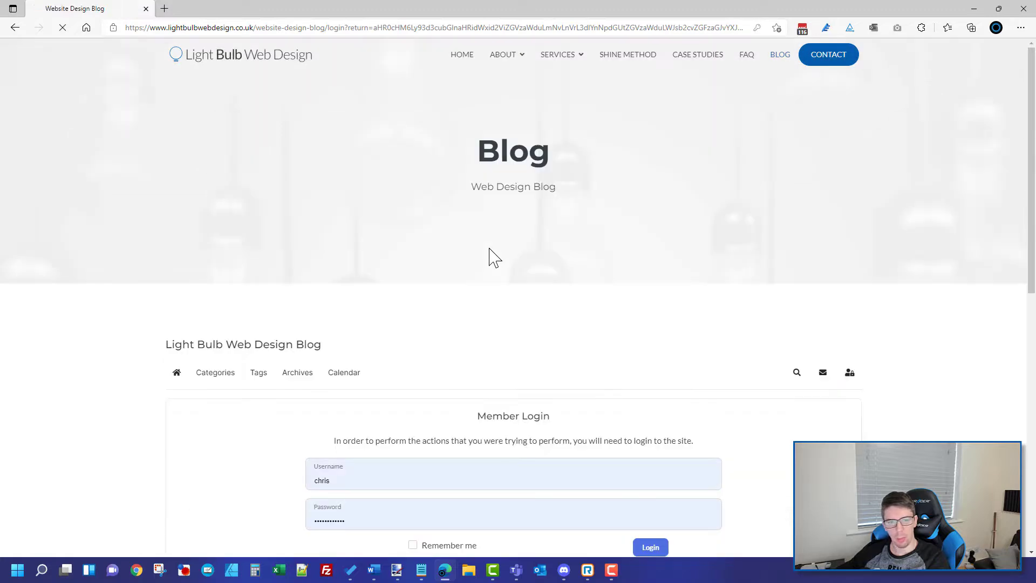
scroll(516, 411, "down", 1)
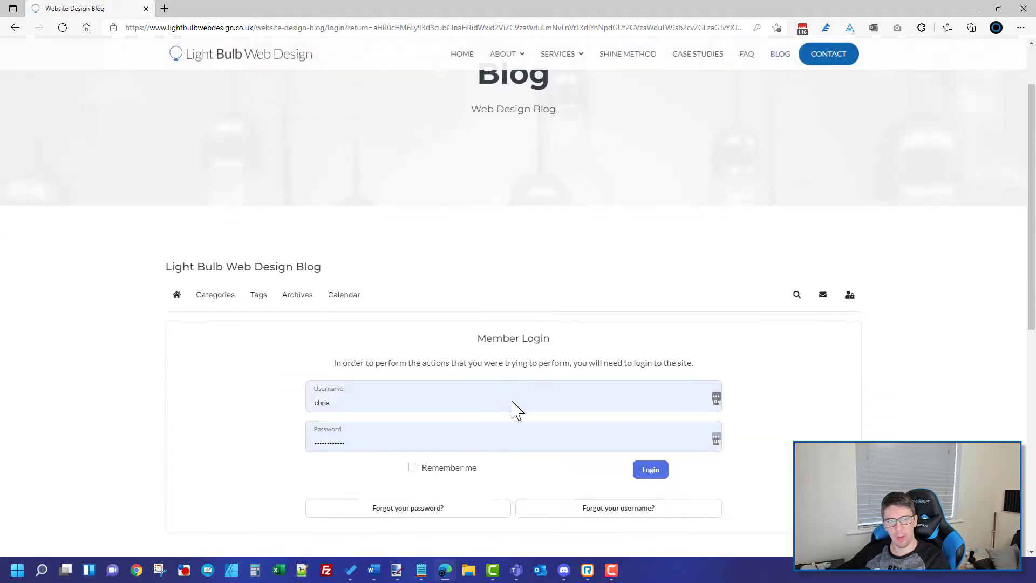
left_click(171, 300)
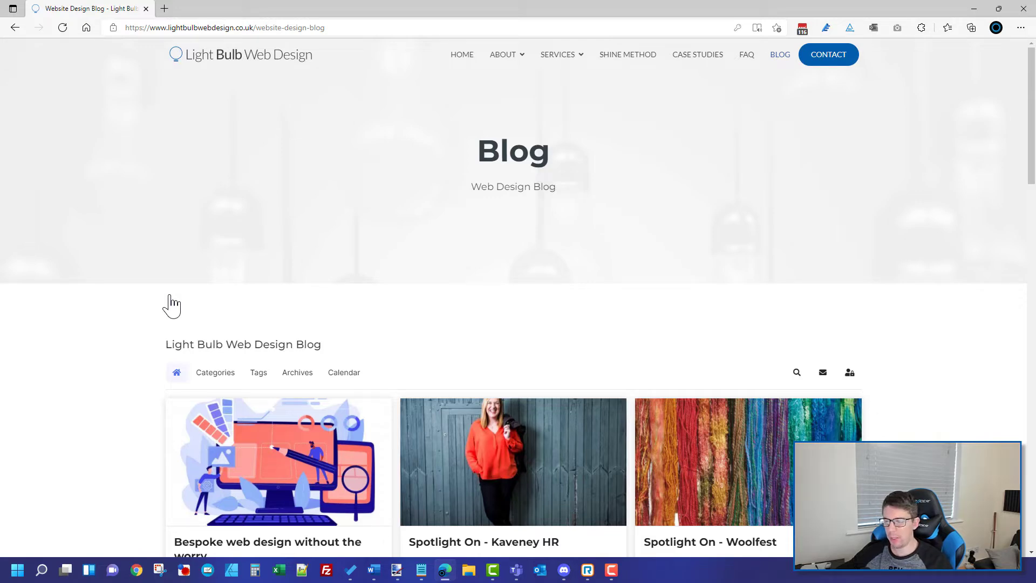
Review the public blog listing as a logged-out visitor.
scroll(172, 304, "down", 3)
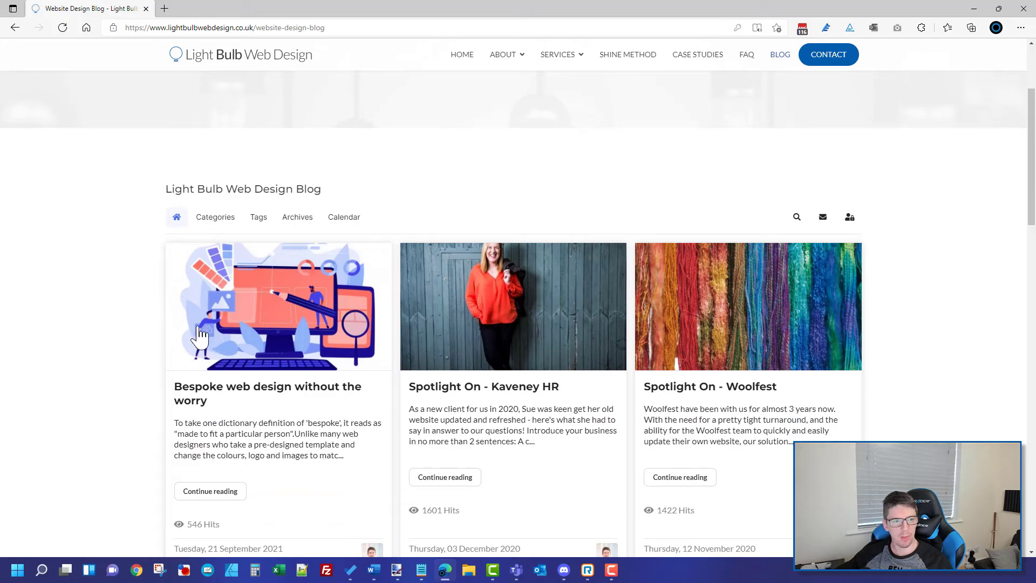
scroll(400, 388, "down", 6)
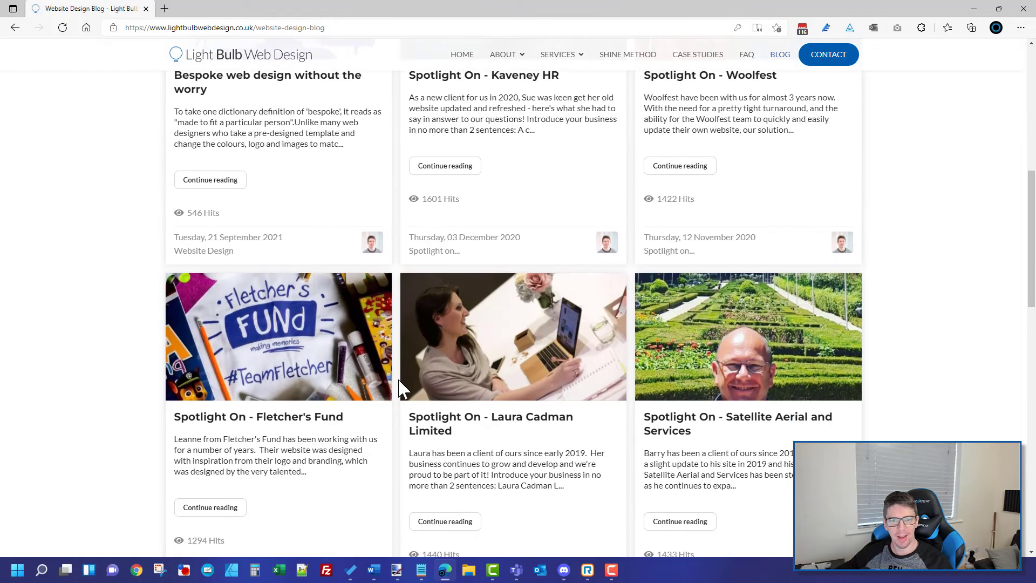
scroll(400, 387, "up", 9)
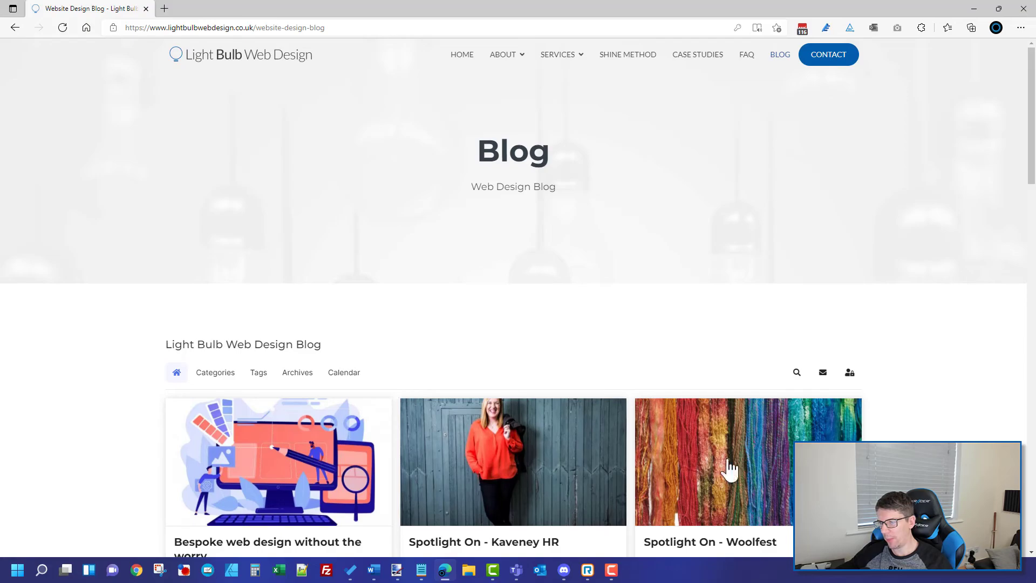